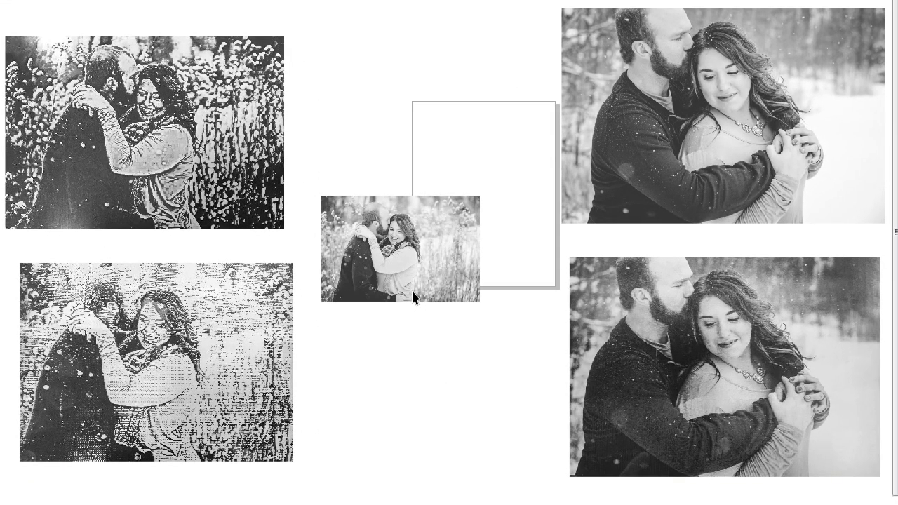
# - Inspect the detail of the lower engraved version of the field photo up close
pyautogui.click(414, 297)
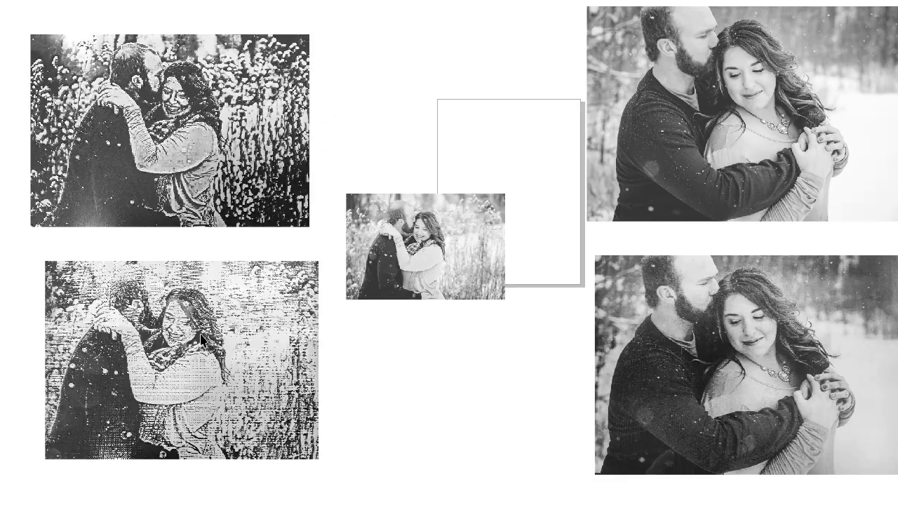
pyautogui.click(176, 338)
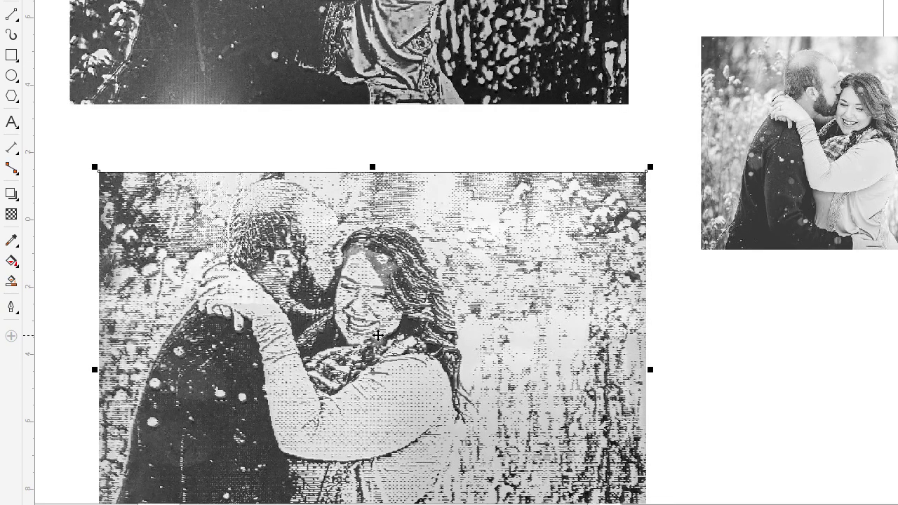
pyautogui.scroll(2, 386, 386)
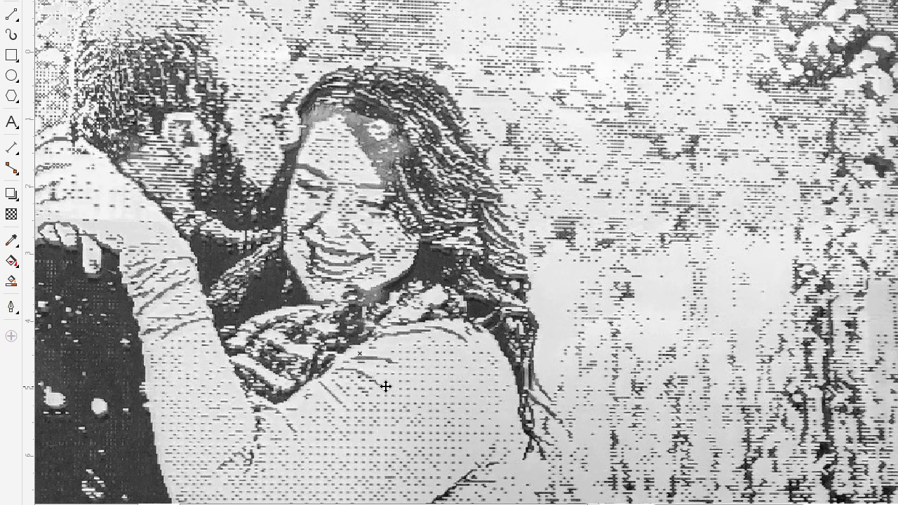
pyautogui.scroll(-2, 386, 386)
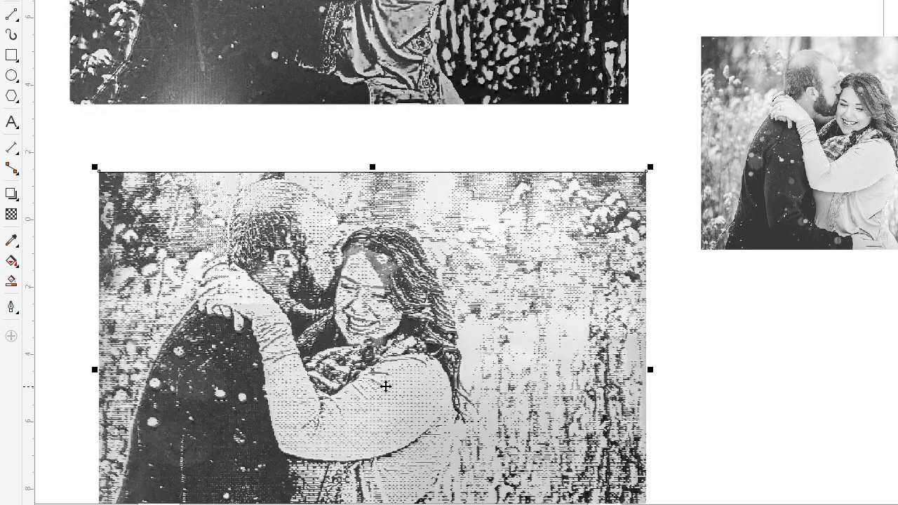
pyautogui.scroll(-2, 371, 381)
# - Select the small original field photo near the page and examine its detail up close
pyautogui.click(605, 287)
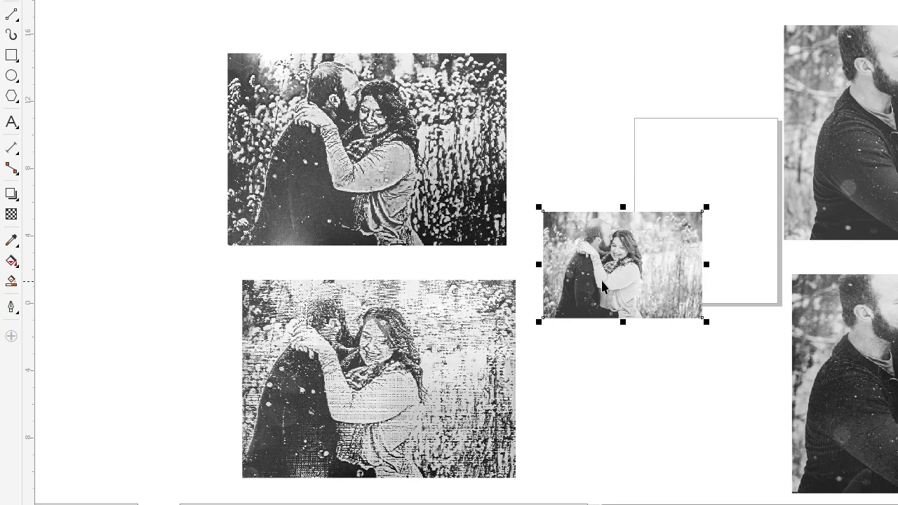
pyautogui.scroll(2, 602, 281)
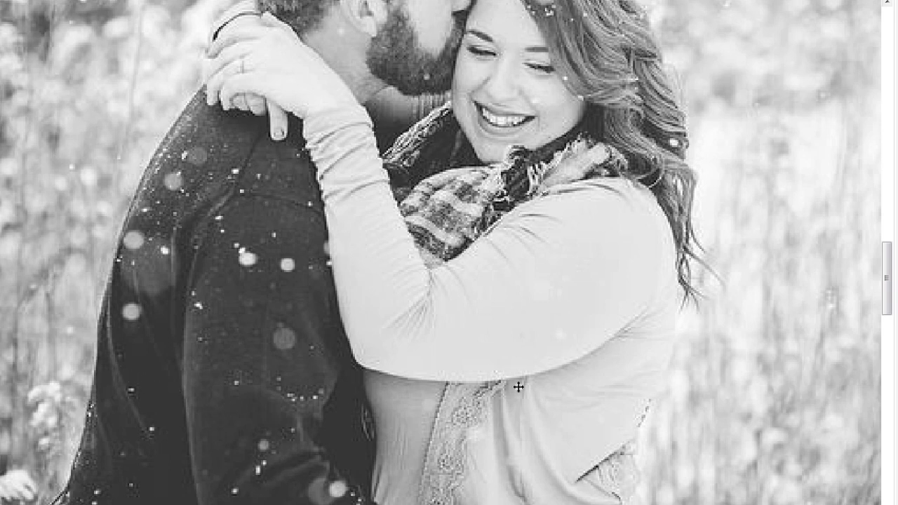
pyautogui.scroll(-3, 518, 386)
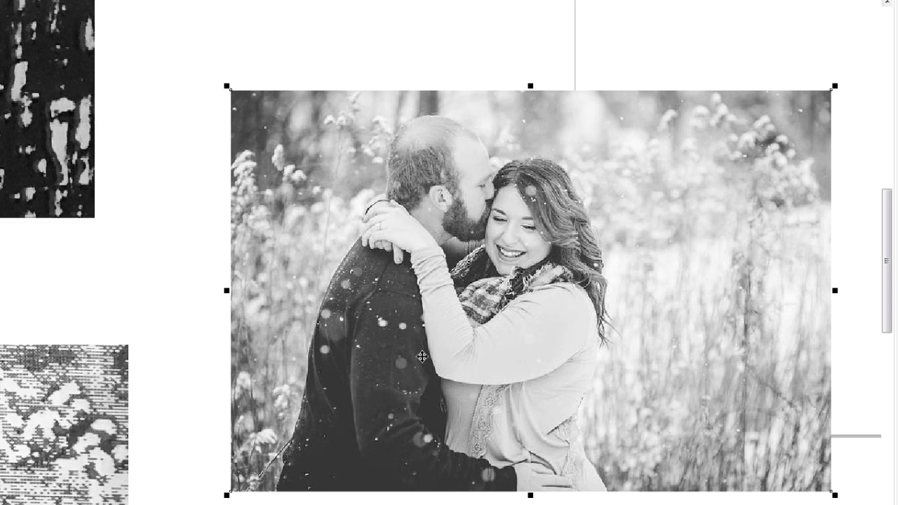
pyautogui.scroll(-2, 357, 347)
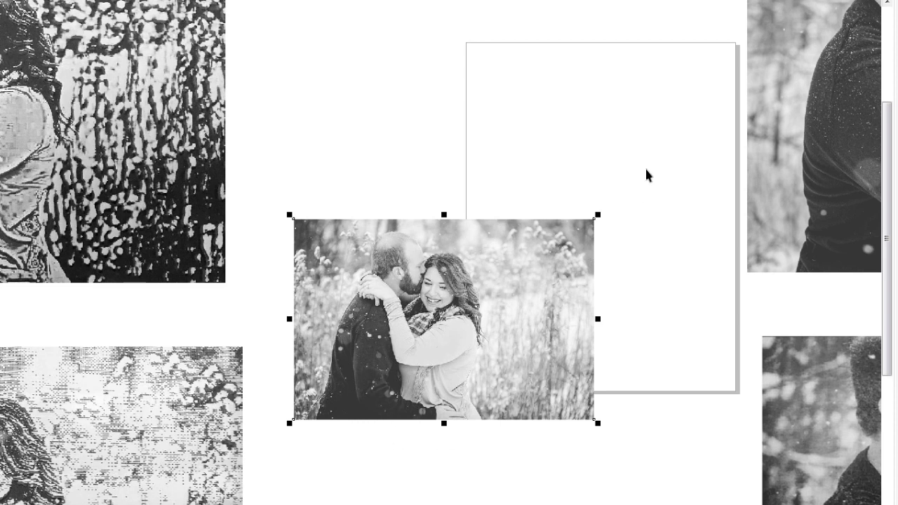
pyautogui.scroll(2, 888, 5)
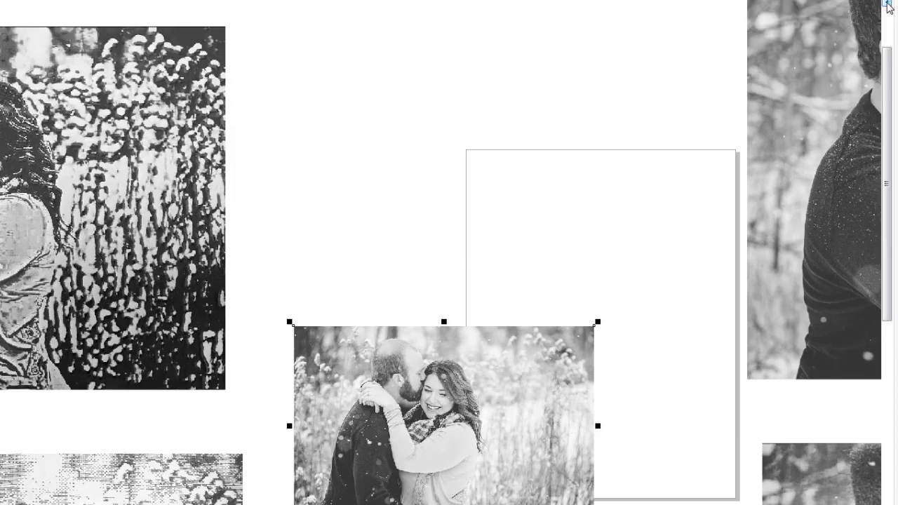
# - Review the two engraved field photos, and compare them with the two snow photos on the other side of the page
pyautogui.hscroll(-3, 285, 237)
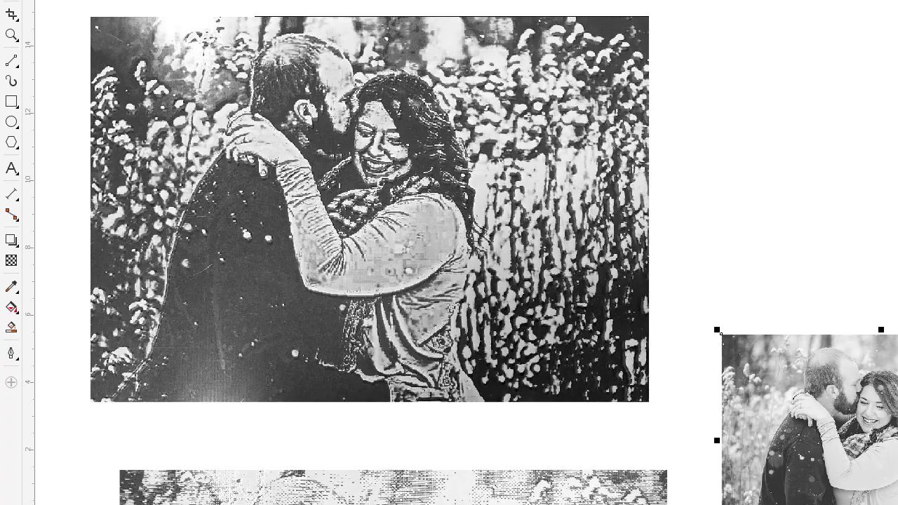
pyautogui.scroll(-3, 802, 431)
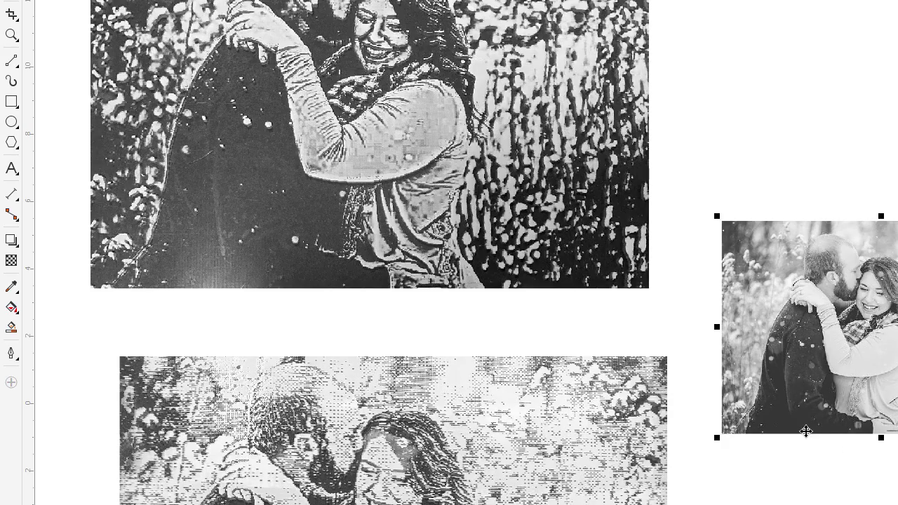
pyautogui.scroll(-2, 803, 435)
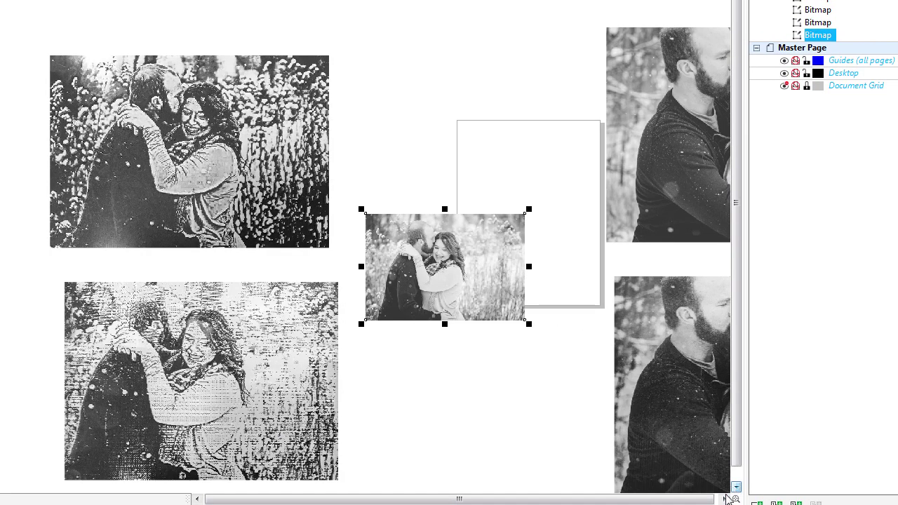
pyautogui.hscroll(3, 727, 498)
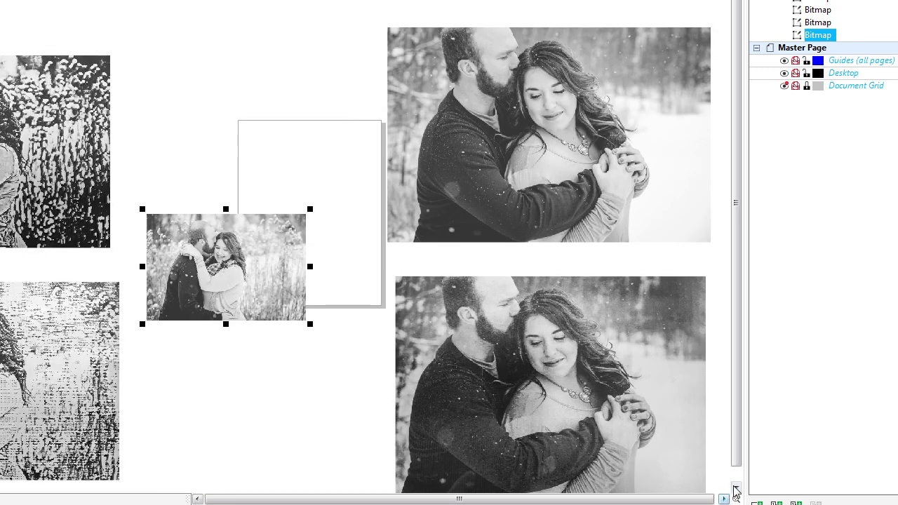
pyautogui.click(736, 487)
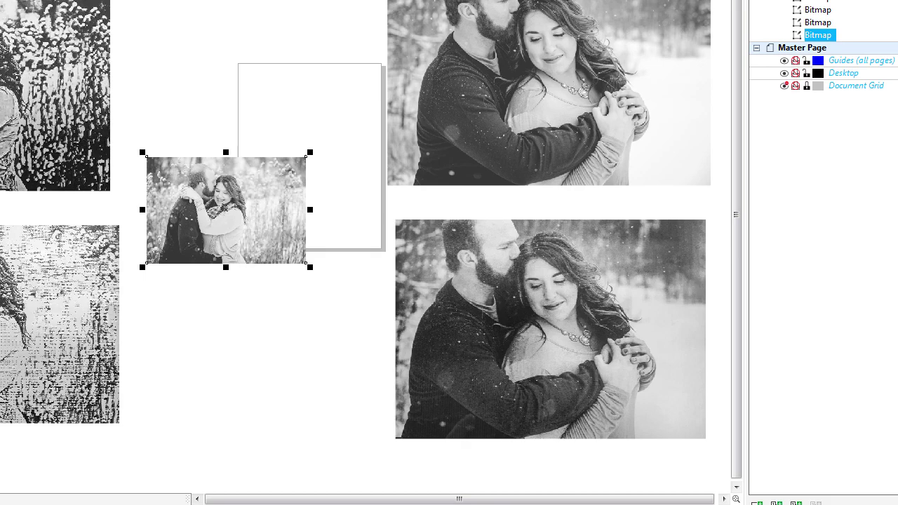
pyautogui.hotkey('alt', 'Tab')
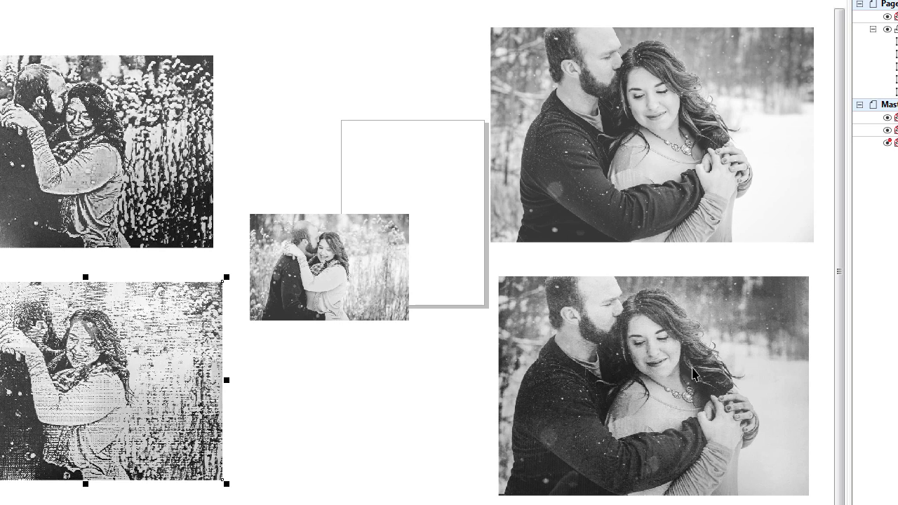
# - Select the lower and upper snow photos in turn, and examine the upper one's detail up close
pyautogui.click(649, 375)
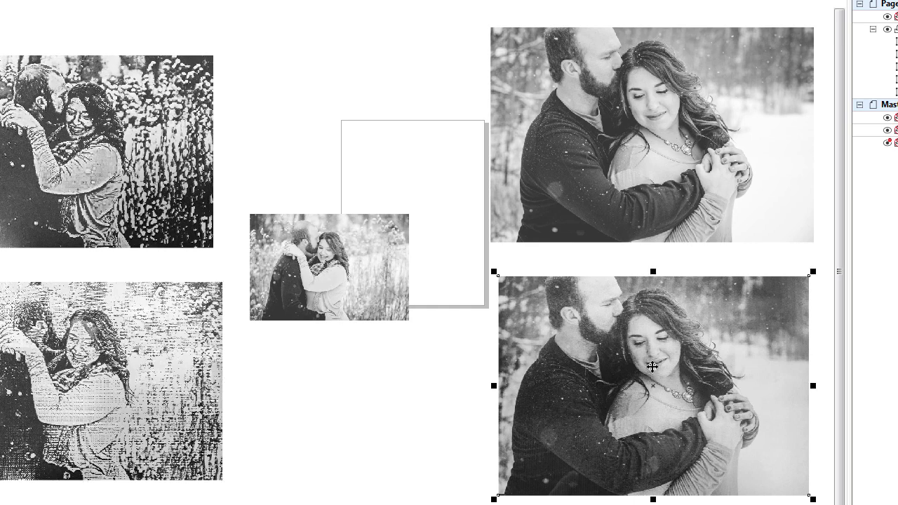
pyautogui.click(651, 210)
pyautogui.scroll(6, 618, 194)
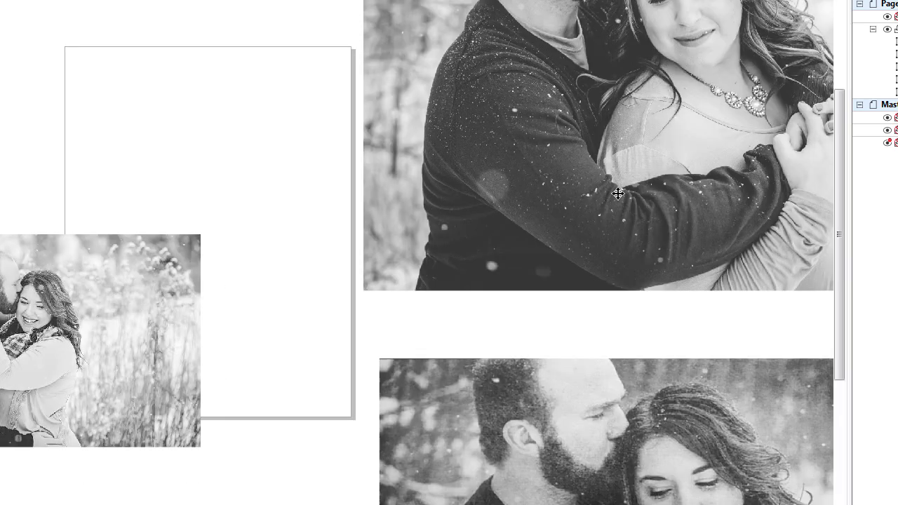
pyautogui.scroll(5, 840, 15)
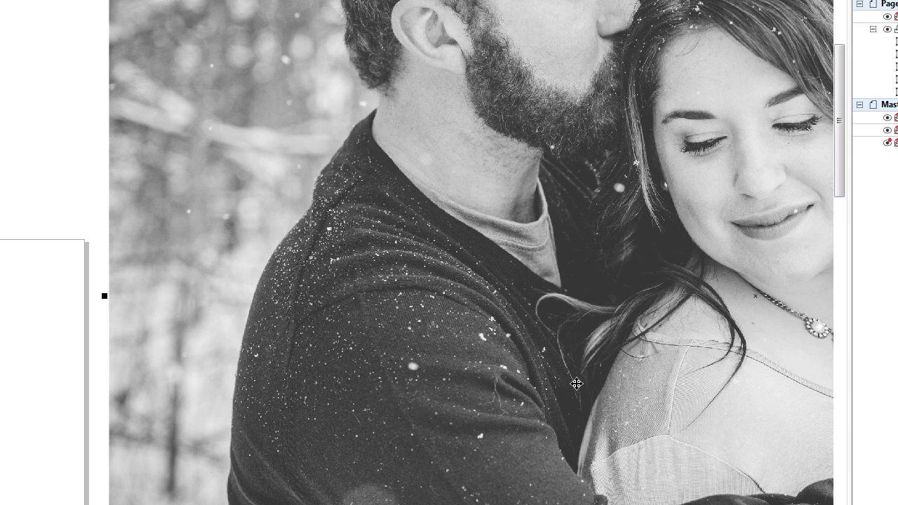
pyautogui.scroll(-3, 623, 455)
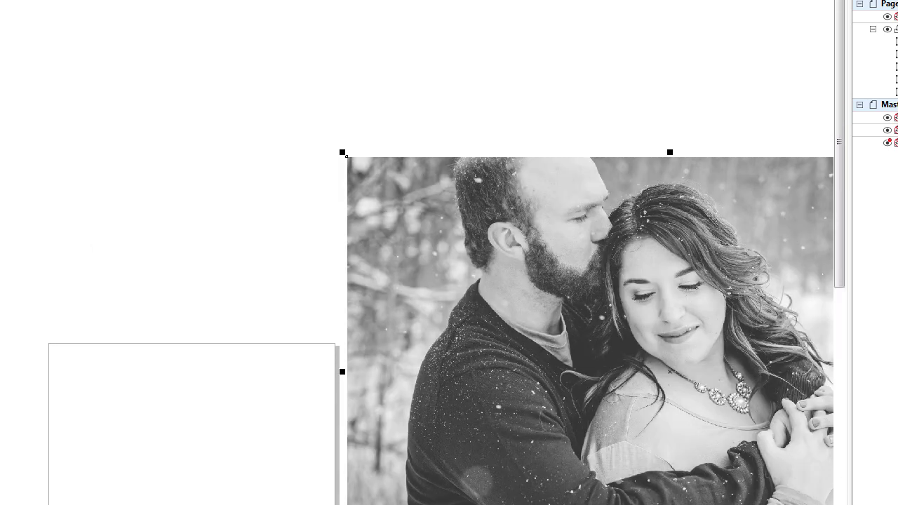
pyautogui.scroll(-3, 538, 482)
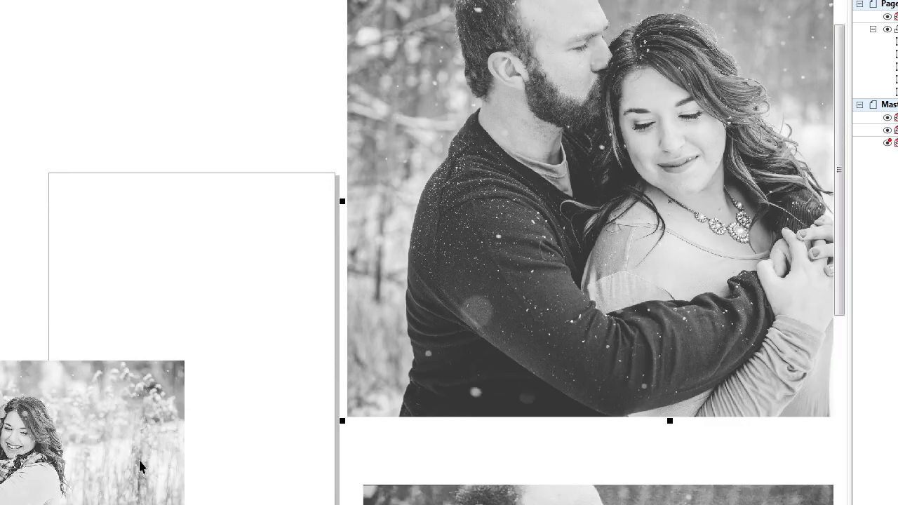
# - Move the small field photo against the upper snow photo and compare the detail of both up close
pyautogui.moveTo(140, 466); pyautogui.dragTo(317, 233)
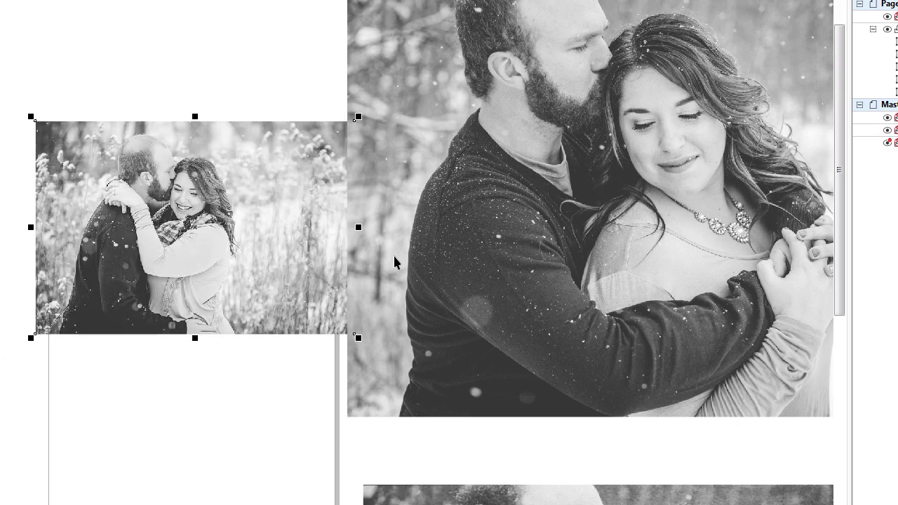
pyautogui.scroll(2, 397, 255)
pyautogui.scroll(-2, 399, 256)
pyautogui.scroll(1, 401, 260)
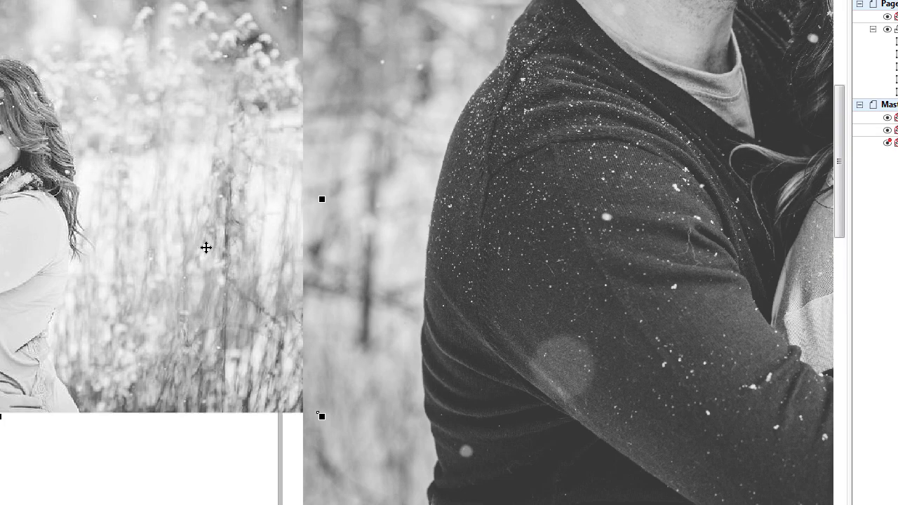
pyautogui.moveTo(207, 248); pyautogui.dragTo(470, 311)
pyautogui.moveTo(241, 354); pyautogui.dragTo(273, 316)
pyautogui.scroll(3, 274, 317)
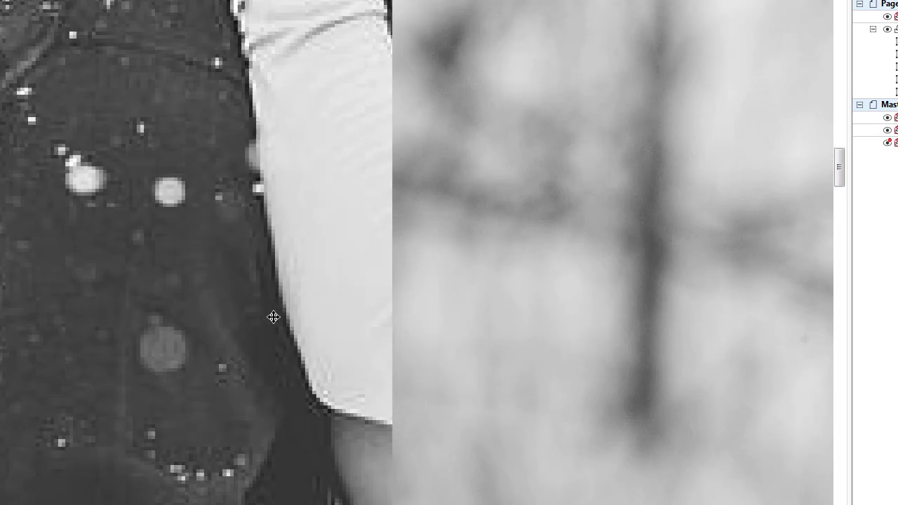
pyautogui.scroll(-3, 273, 317)
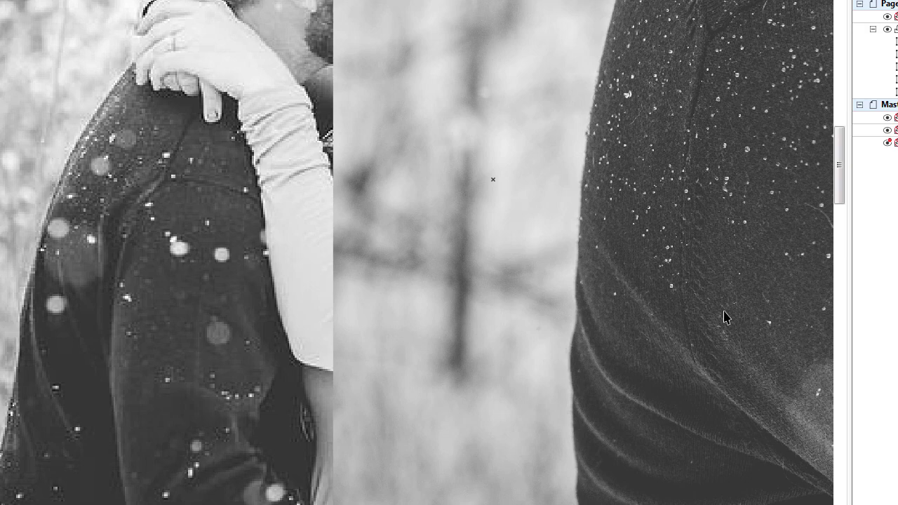
pyautogui.scroll(-4, 725, 317)
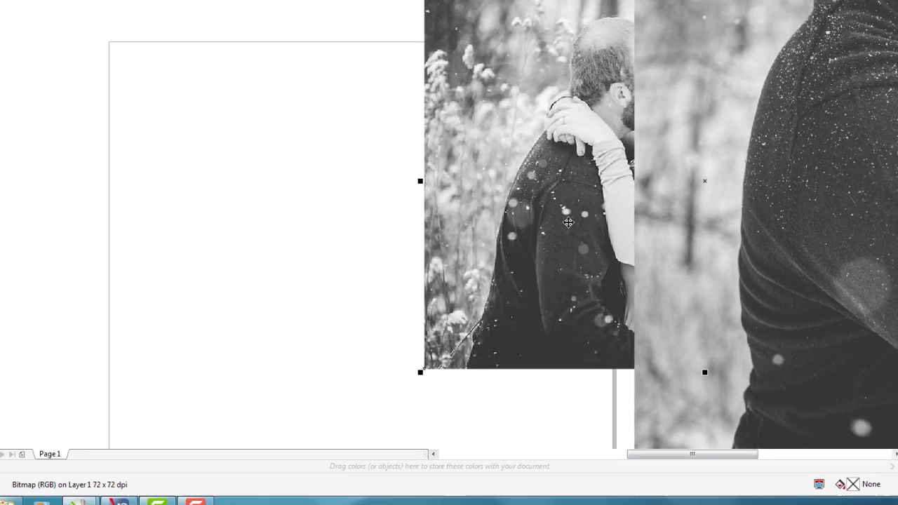
# - Move the small field photo clear of the upper snow photo, and check the resolution of both bitmaps
pyautogui.moveTo(573, 211); pyautogui.dragTo(299, 211)
pyautogui.scroll(-2, 555, 209)
pyautogui.scroll(-2, 592, 209)
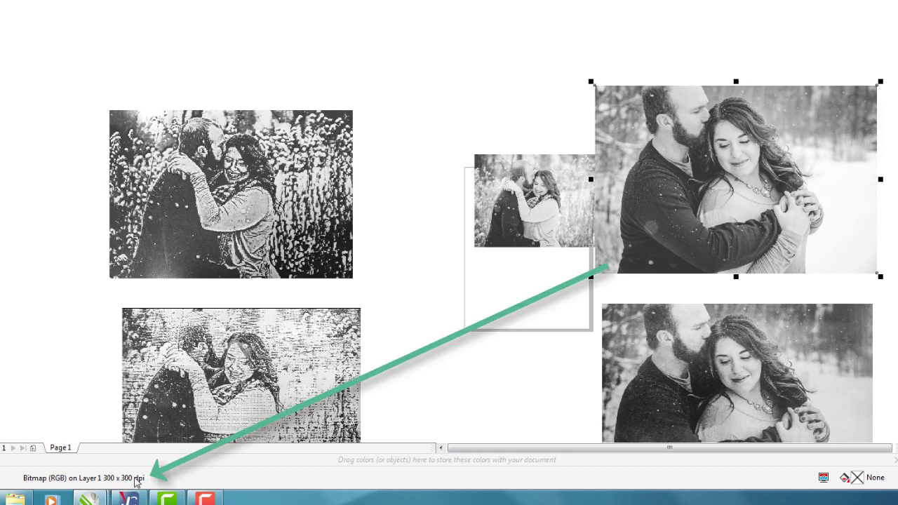
pyautogui.click(521, 243)
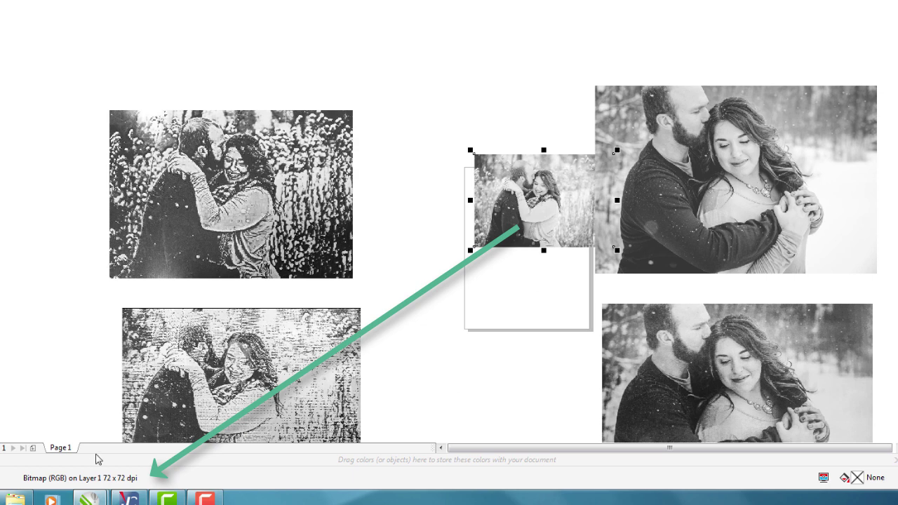
pyautogui.moveTo(550, 225); pyautogui.dragTo(511, 205)
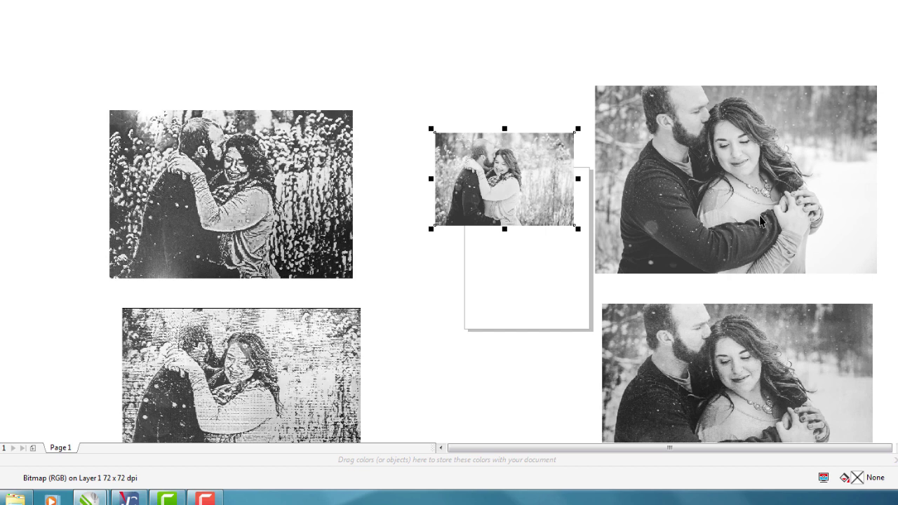
pyautogui.click(711, 208)
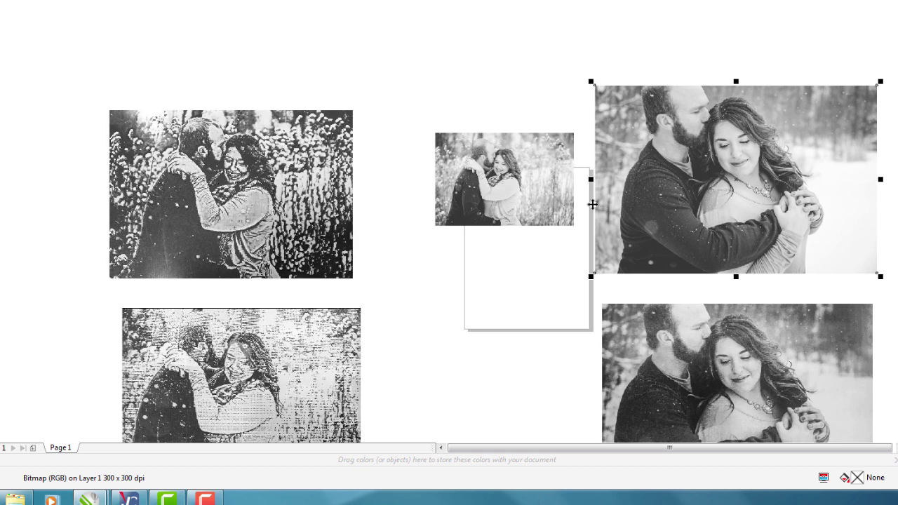
pyautogui.click(558, 203)
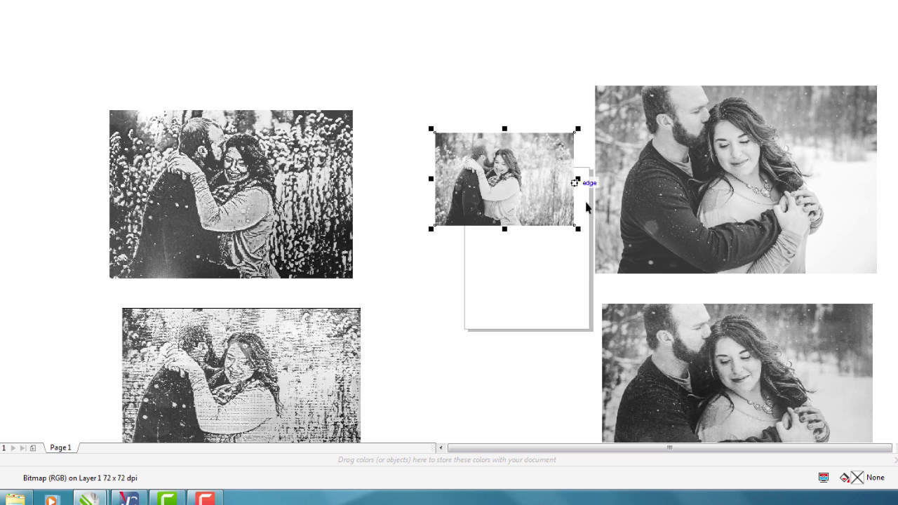
# - Resize the snow photo proportionally to a width of 9 inches
pyautogui.scroll(-3, 493, 239)
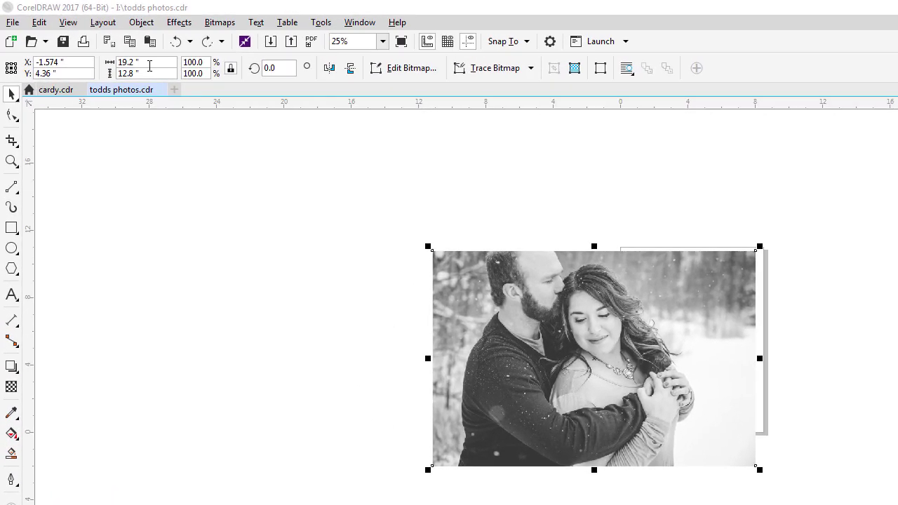
pyautogui.click(149, 65)
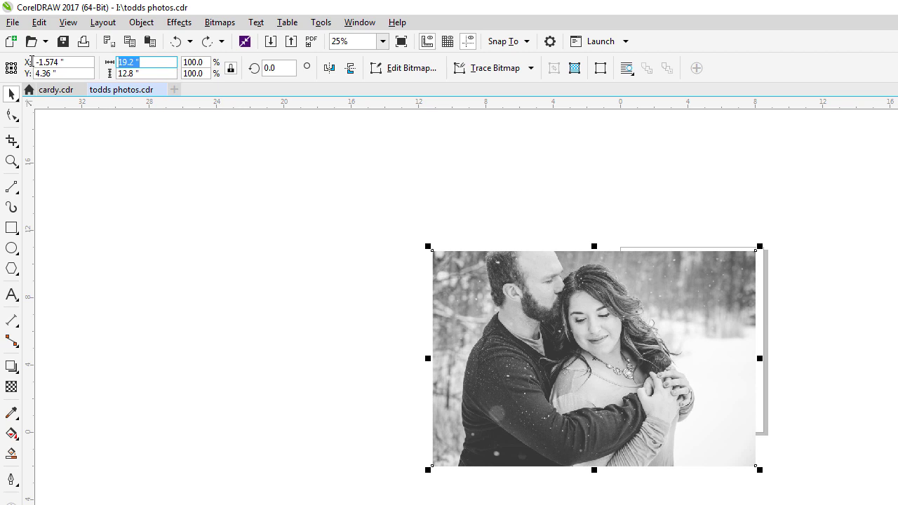
pyautogui.write('9')
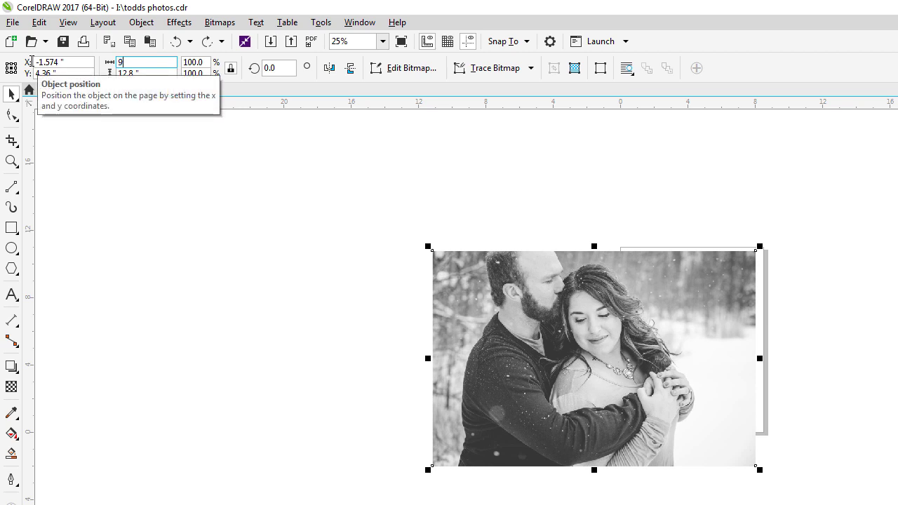
pyautogui.press('Return')
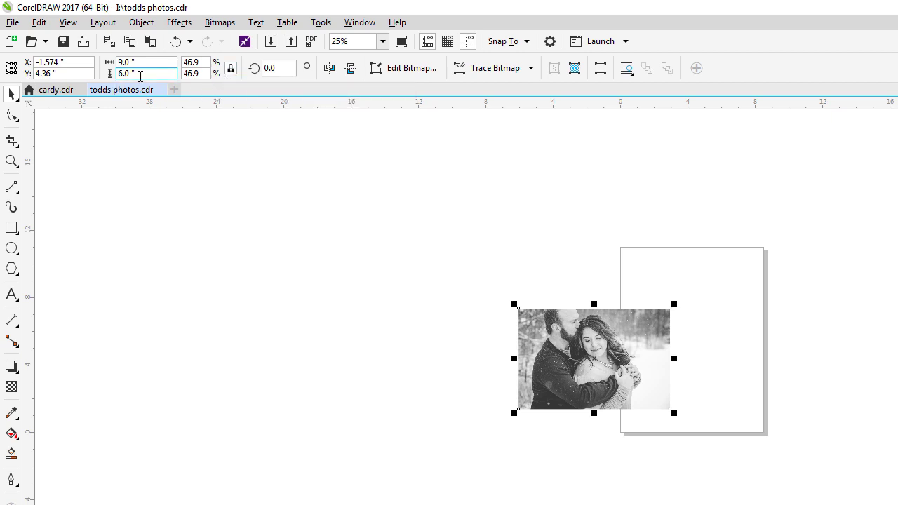
pyautogui.scroll(1, 568, 357)
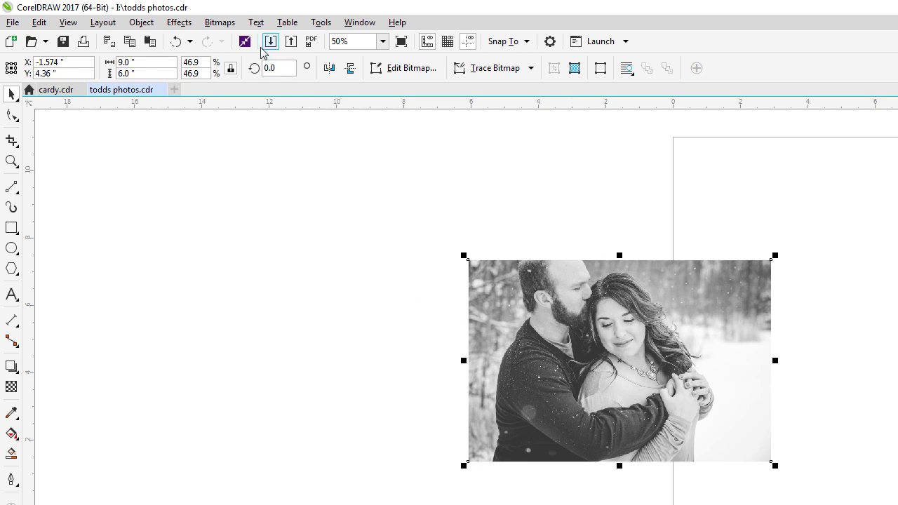
# - Convert the resized snow photo to 8-bit grayscale
pyautogui.click(230, 25)
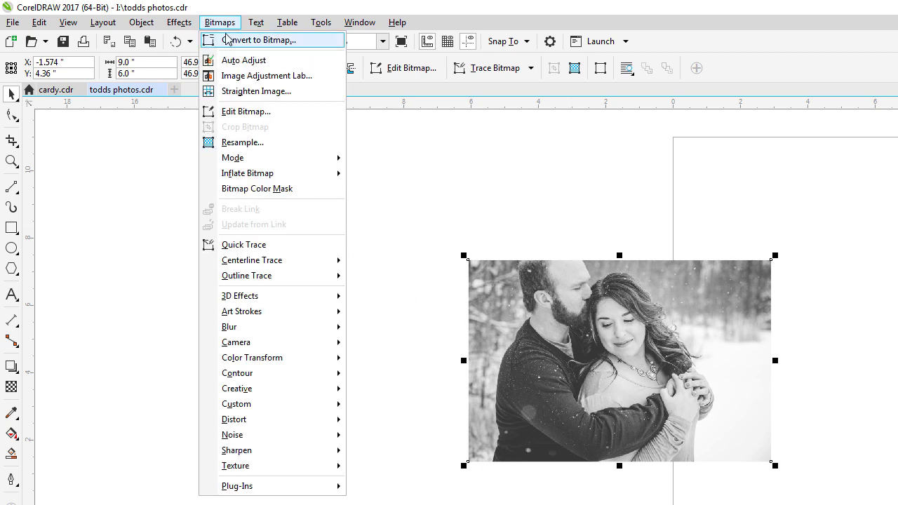
pyautogui.moveTo(287, 162)
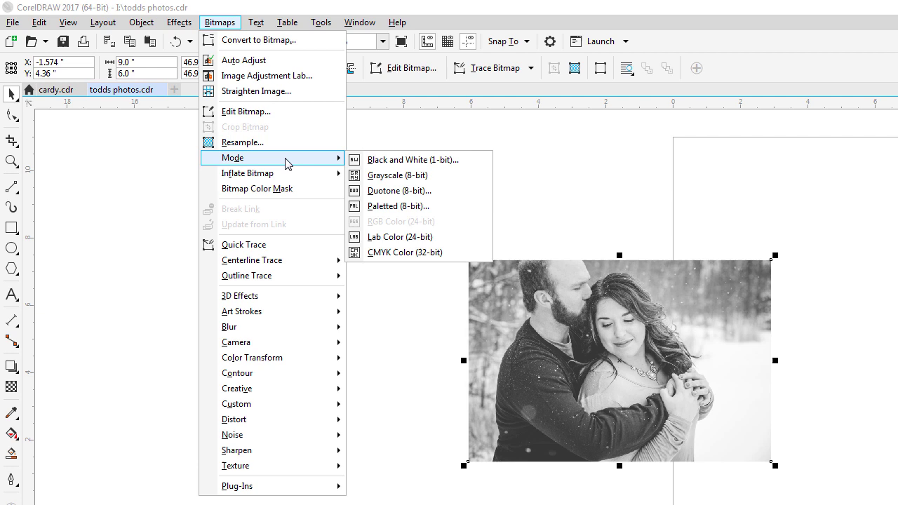
pyautogui.click(410, 178)
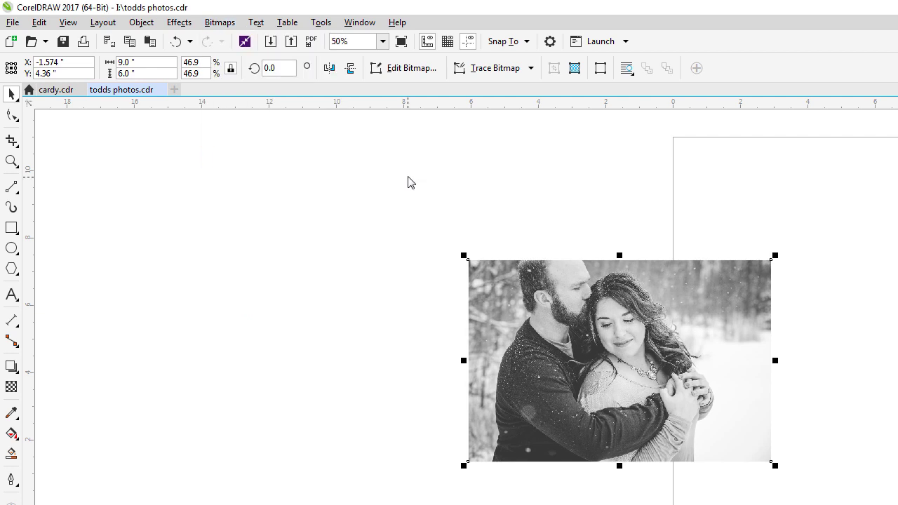
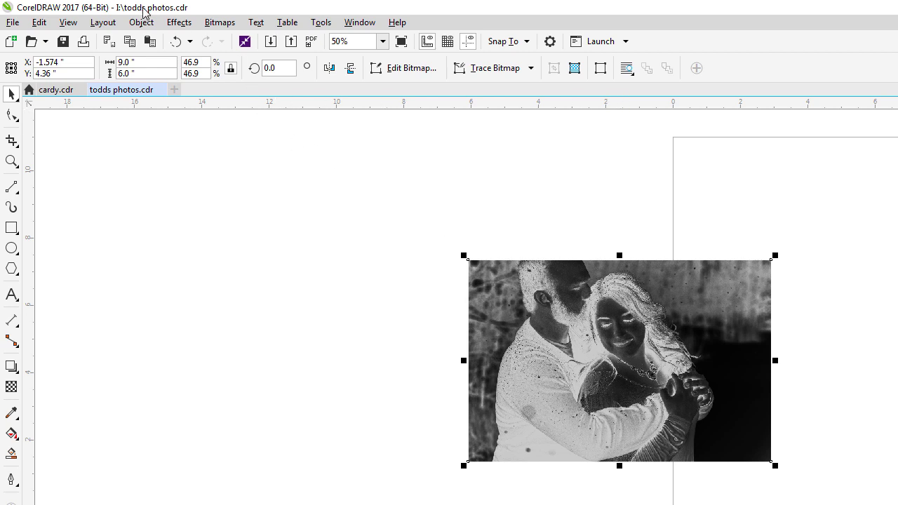
# - Open the Tone Curve adjustment for the inverted photo and frame the couple more closely in its preview
pyautogui.click(178, 25)
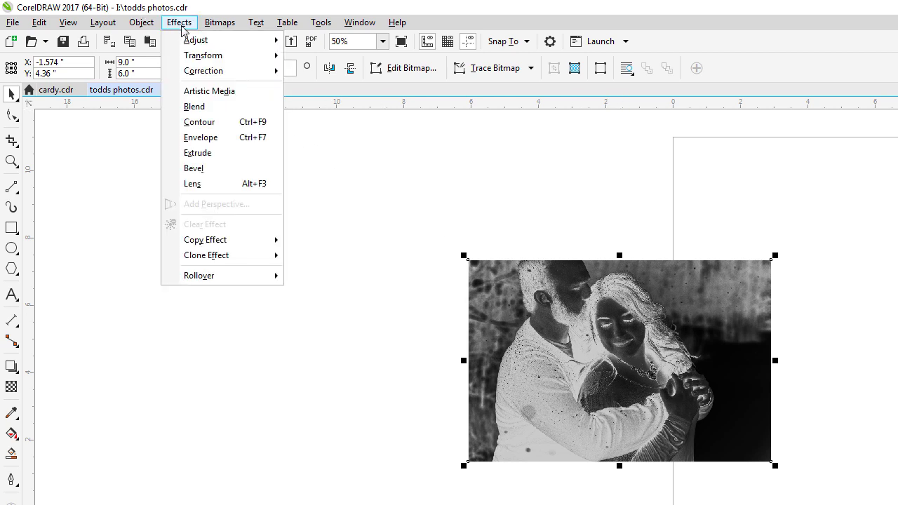
pyautogui.moveTo(195, 42)
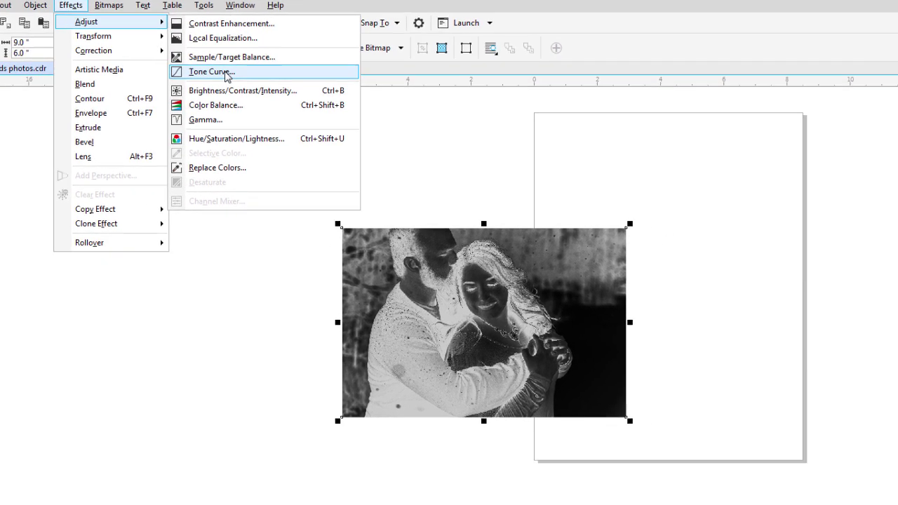
pyautogui.click(344, 96)
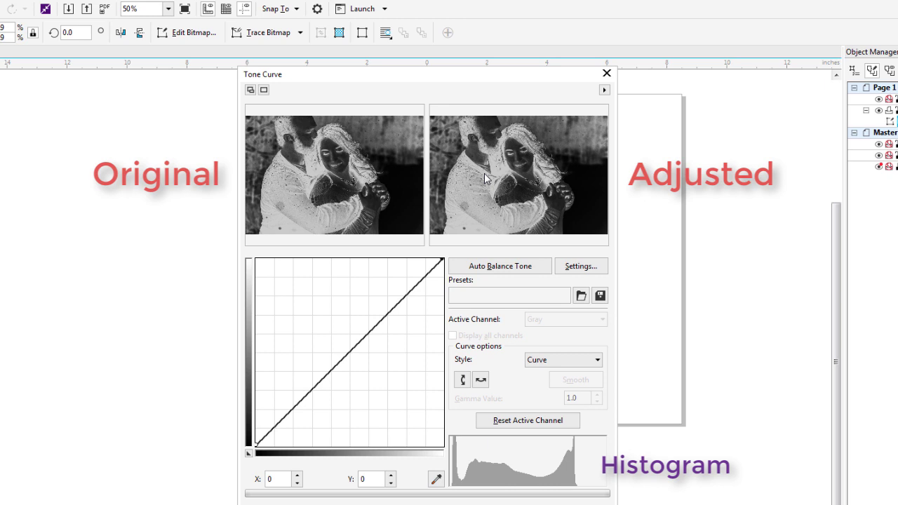
pyautogui.click(310, 203)
pyautogui.click(309, 211)
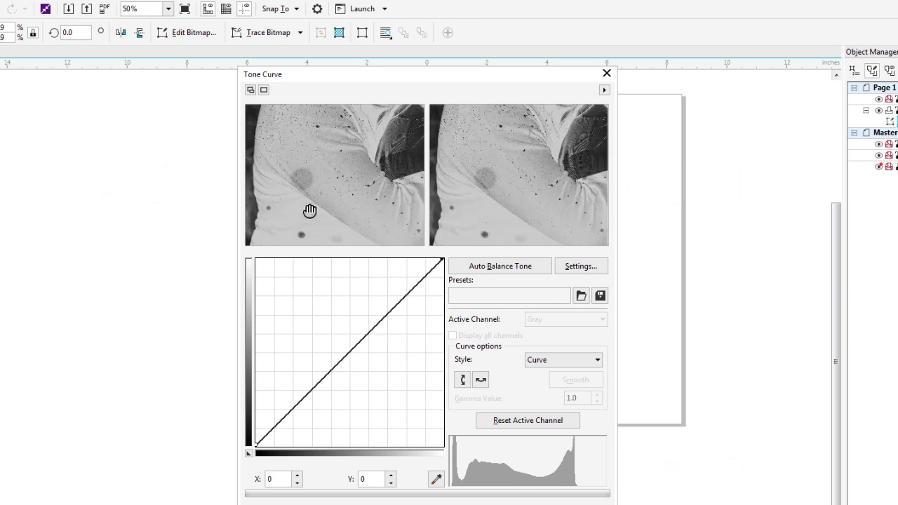
pyautogui.rightClick(337, 178)
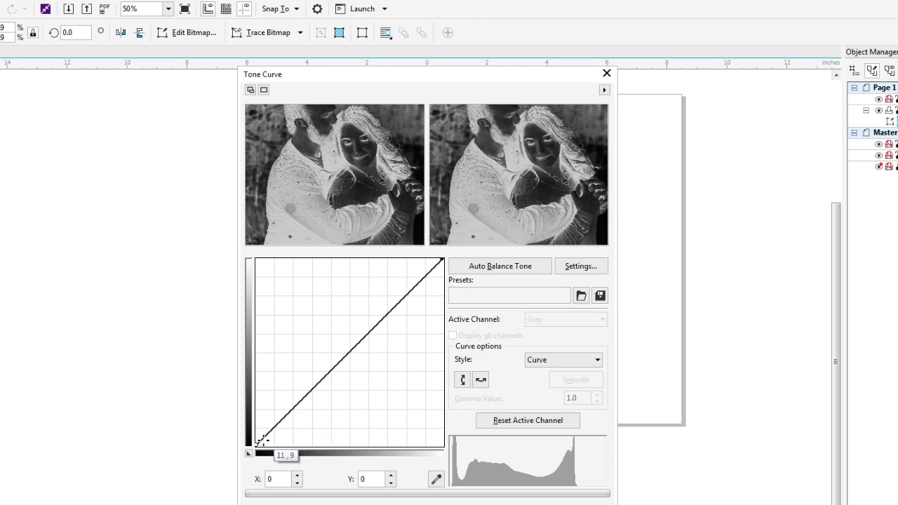
# - Try raising the curve's black endpoint to output 119 and lowering its white endpoint to 125, restoring each to the straight diagonal
pyautogui.moveTo(257, 444); pyautogui.dragTo(257, 357)
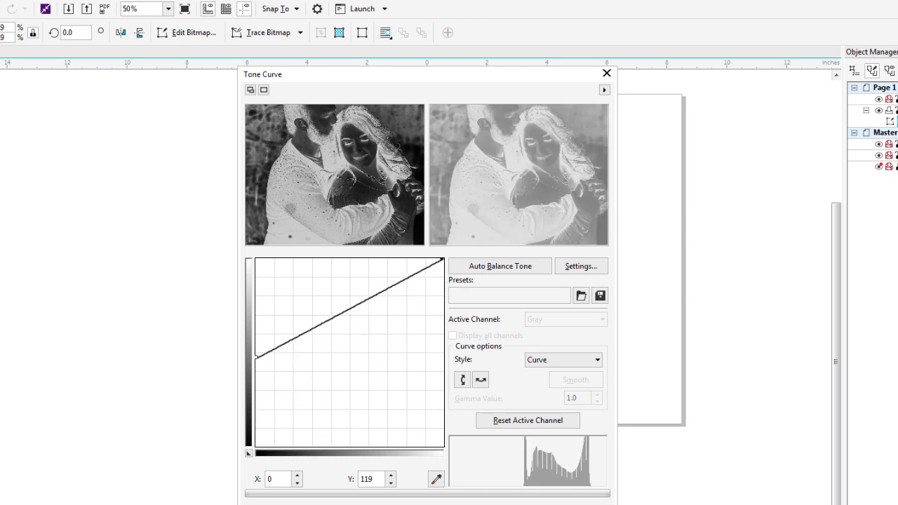
pyautogui.moveTo(256, 357); pyautogui.dragTo(257, 488)
pyautogui.moveTo(443, 259); pyautogui.dragTo(442, 354)
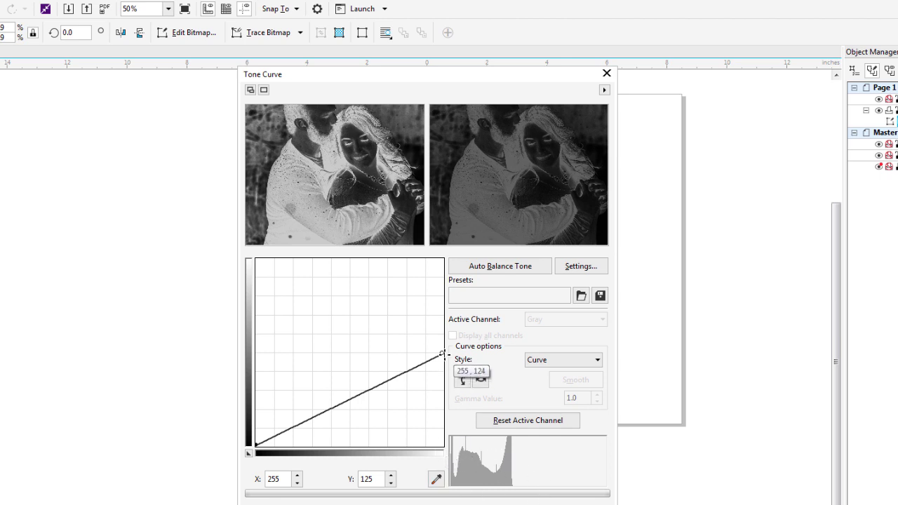
pyautogui.moveTo(442, 353); pyautogui.dragTo(442, 259)
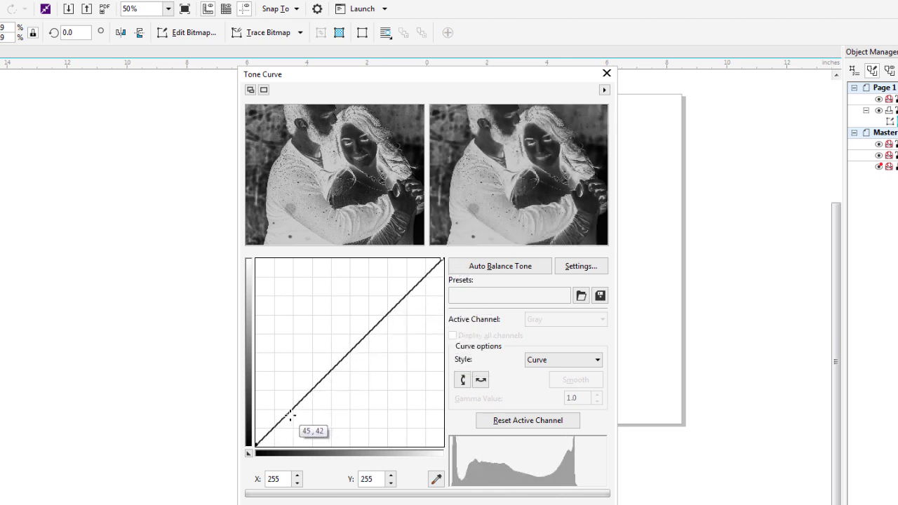
# - Try curves with a shadow point at 35, 52 and with points at 29, 48 and 204, 191, resetting the curve after each
pyautogui.moveTo(289, 411); pyautogui.dragTo(280, 407)
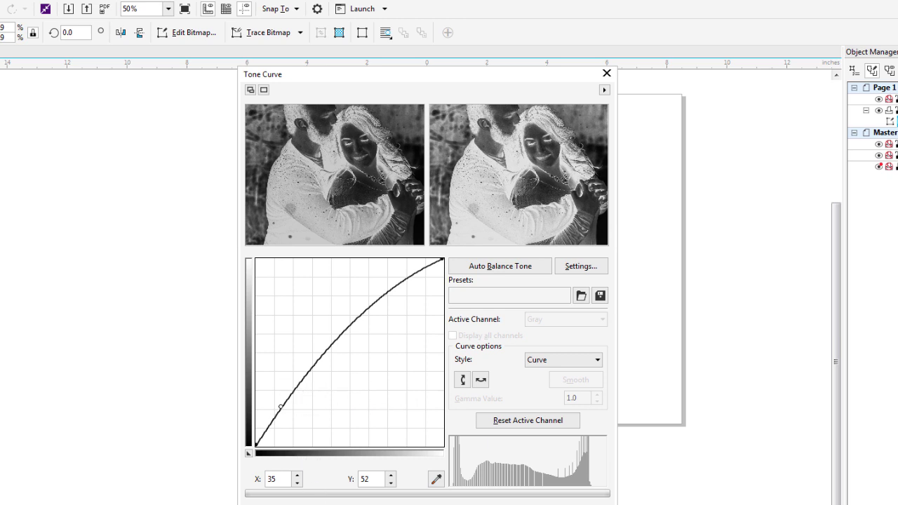
pyautogui.hotkey('alt', 'r')
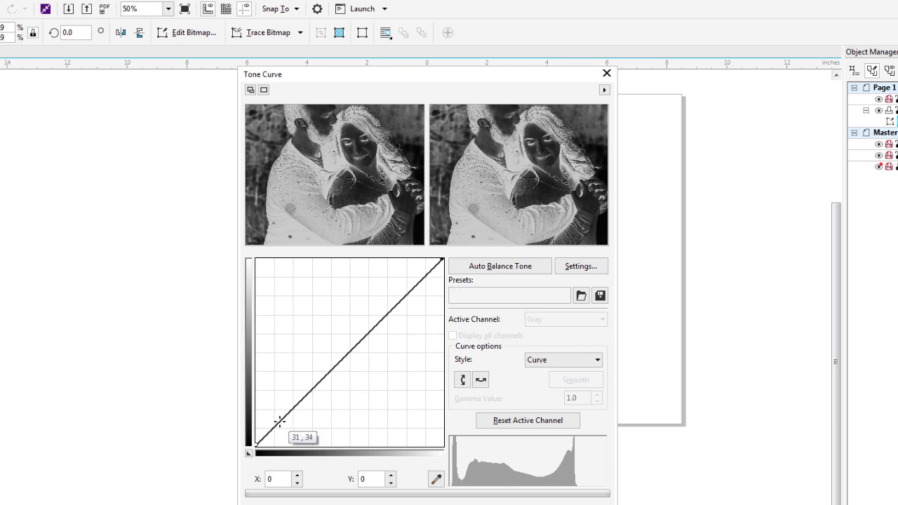
pyautogui.moveTo(279, 419); pyautogui.dragTo(276, 410)
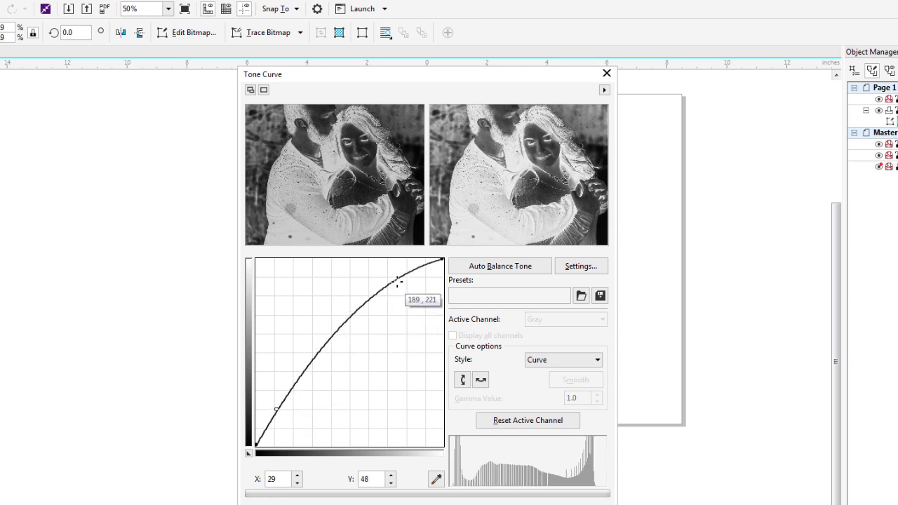
pyautogui.moveTo(397, 280); pyautogui.dragTo(405, 305)
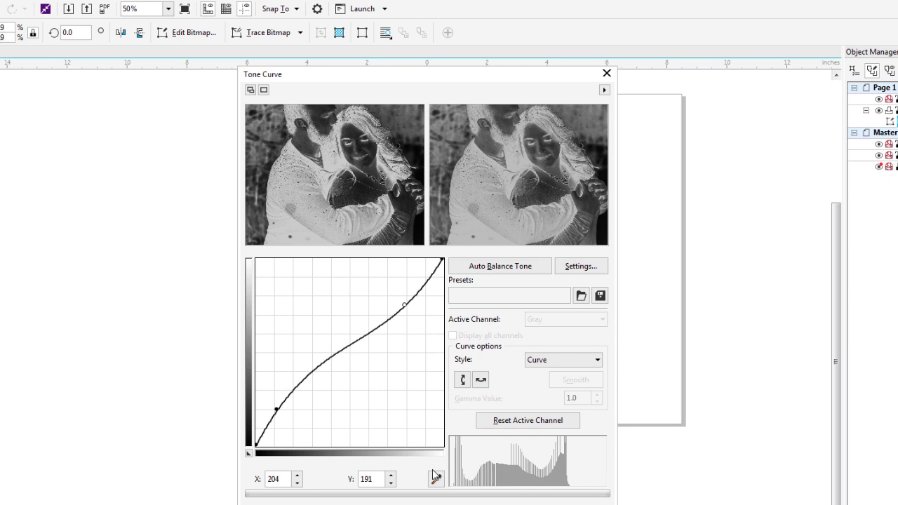
pyautogui.hotkey('alt', 'r')
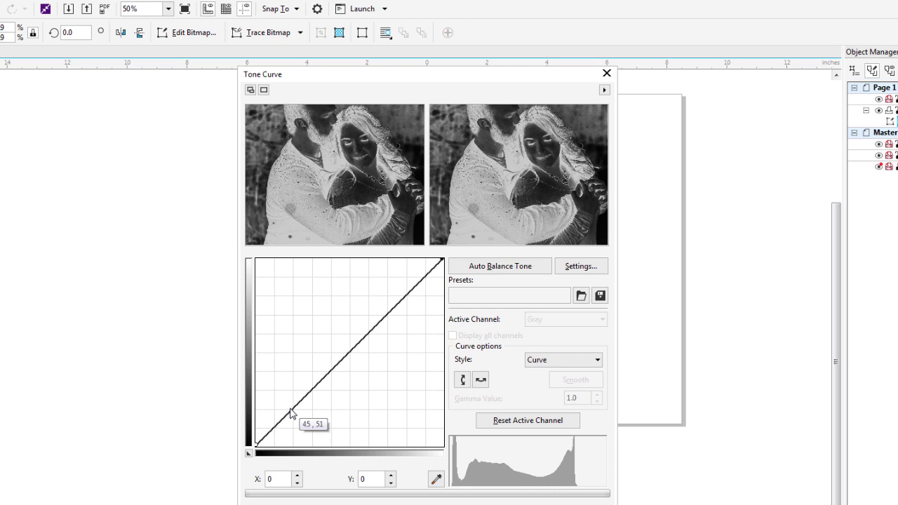
# - Try stronger curves with a shadow point at 36, 91 and with points at 44, 75 and 204, 182, resetting after each
pyautogui.moveTo(290, 411); pyautogui.dragTo(282, 378)
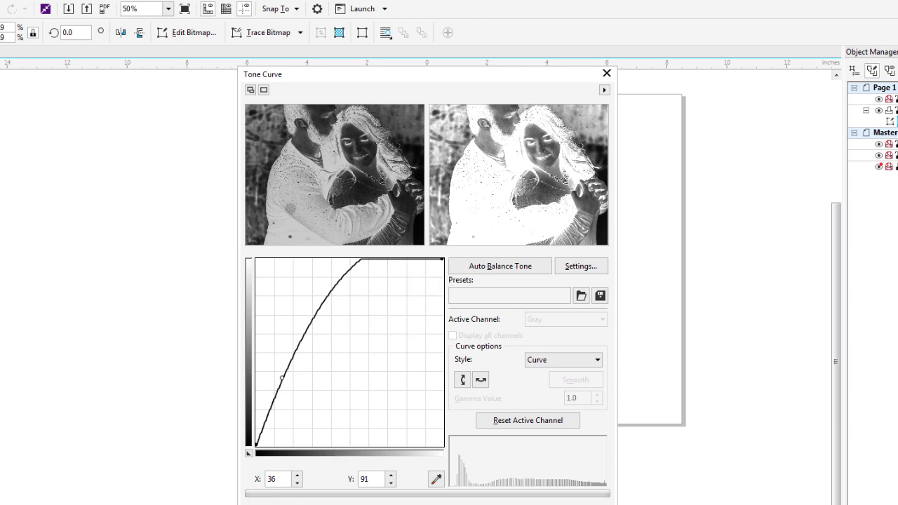
pyautogui.click(320, 501)
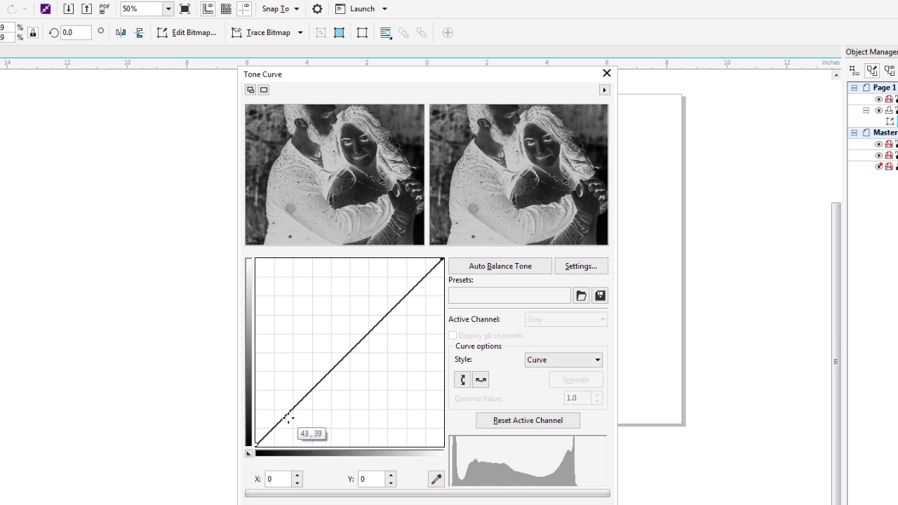
pyautogui.moveTo(291, 415); pyautogui.dragTo(288, 389)
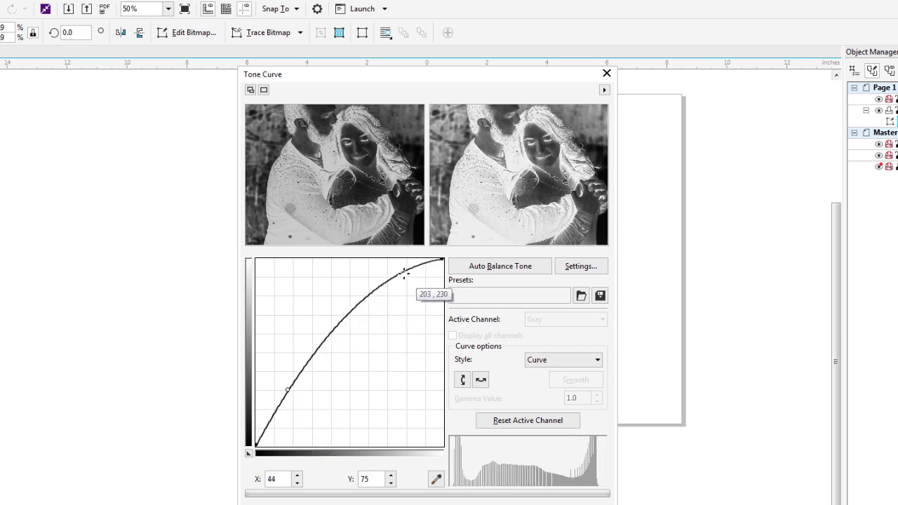
pyautogui.moveTo(402, 270); pyautogui.dragTo(405, 312)
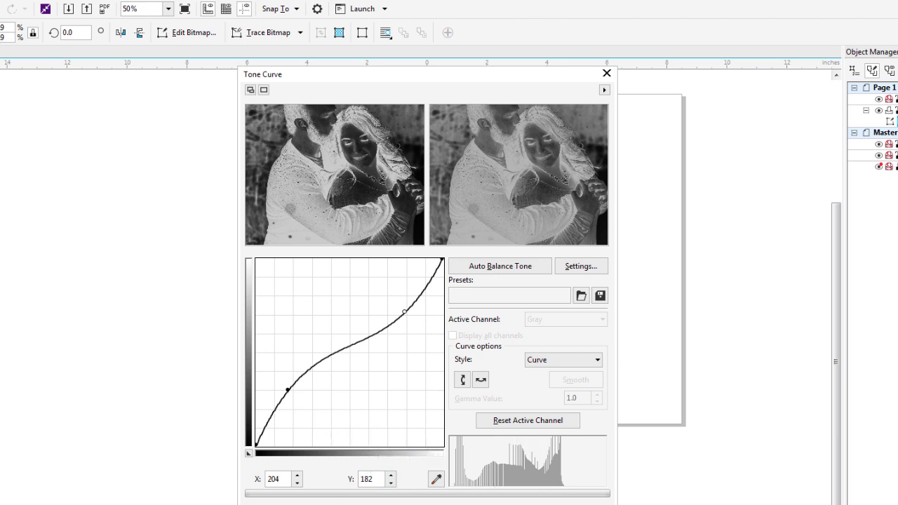
pyautogui.click(332, 502)
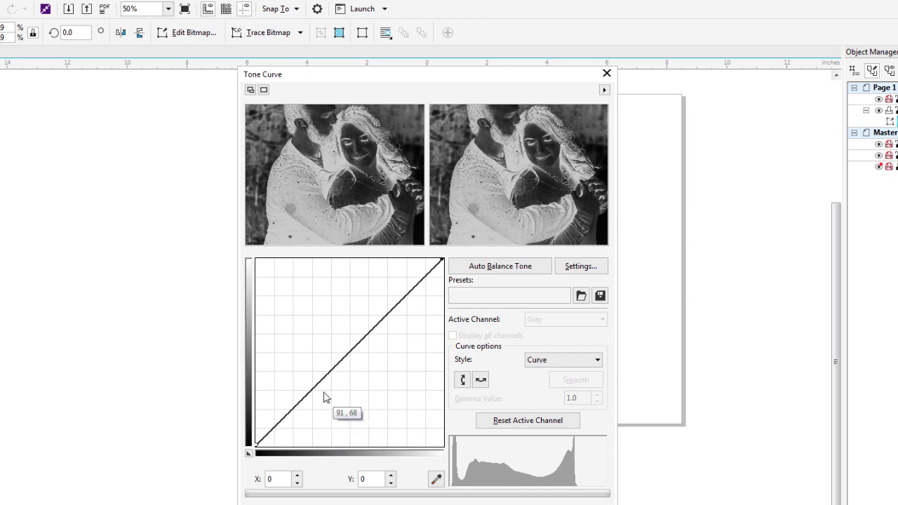
# - Lift the curve's darker midtones, place a highlight point at 179, 185, and apply the tone curve to the photo
pyautogui.moveTo(328, 370); pyautogui.dragTo(334, 344)
pyautogui.moveTo(375, 287); pyautogui.dragTo(386, 310)
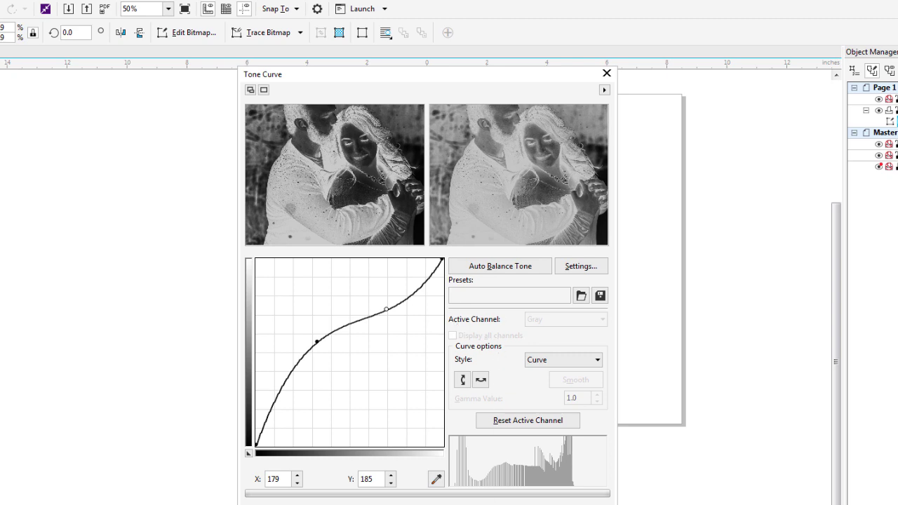
pyautogui.press('Return')
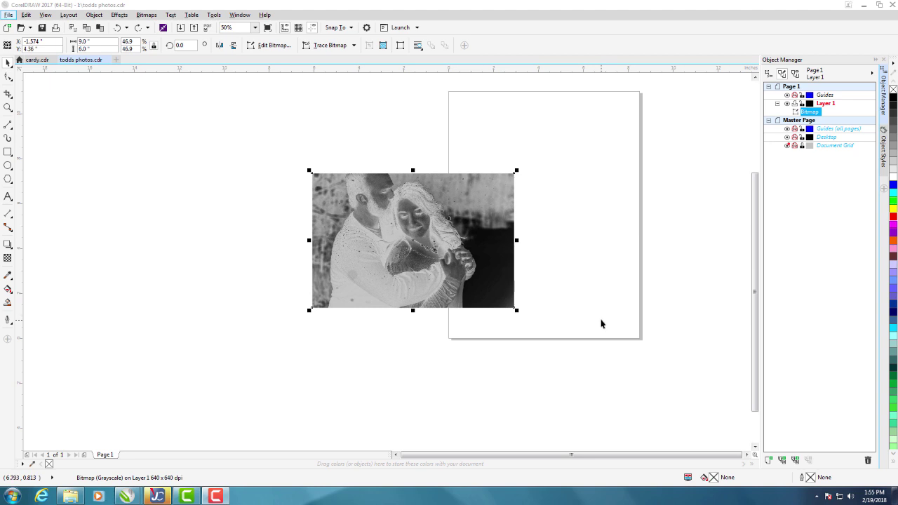
# - Open the Unsharp Mask effect for the photo, enlarge its preview around the faces, and set the percentage to 500
pyautogui.click(146, 15)
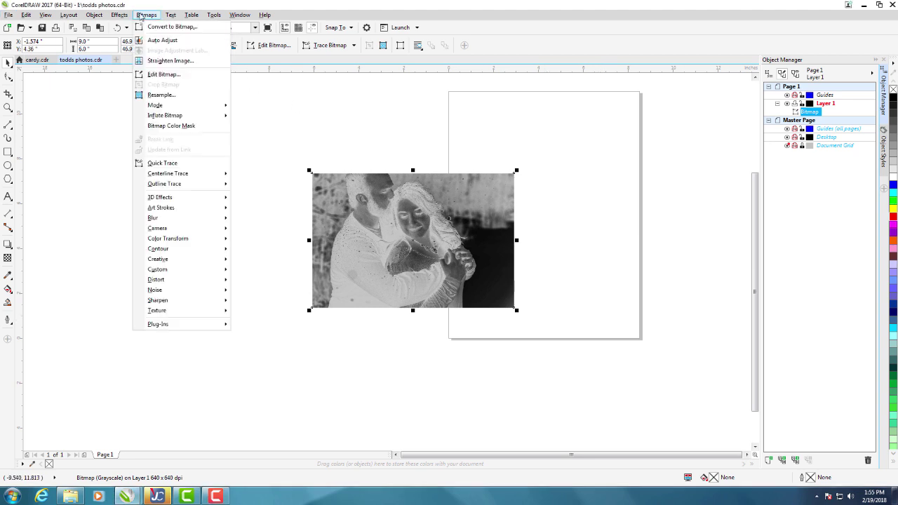
pyautogui.moveTo(182, 303)
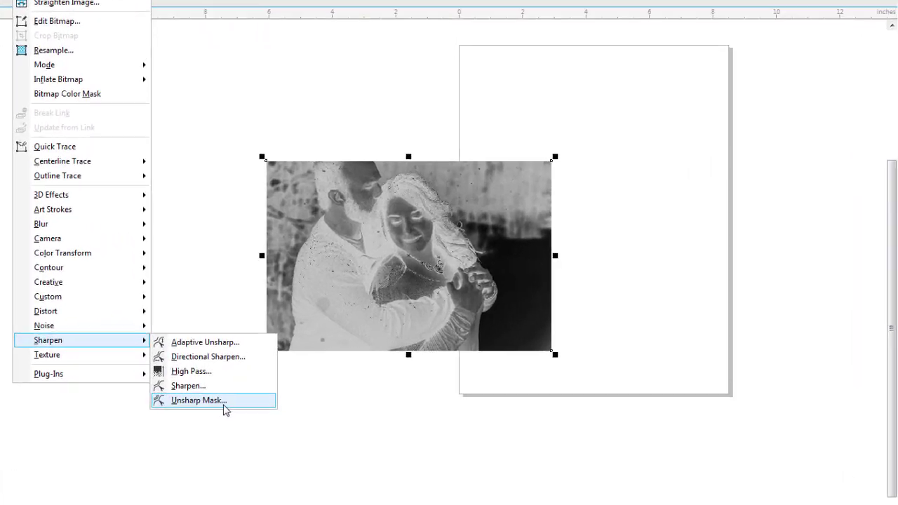
pyautogui.click(281, 344)
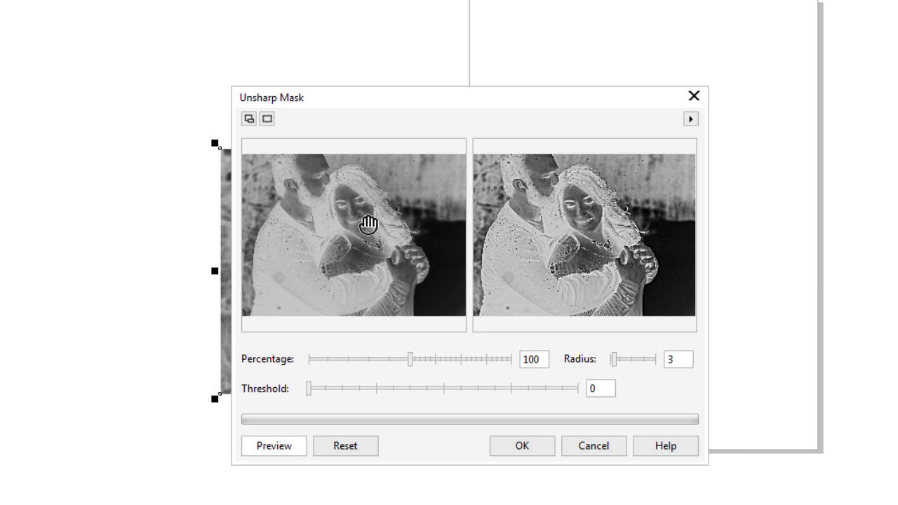
pyautogui.click(341, 215)
pyautogui.click(341, 214)
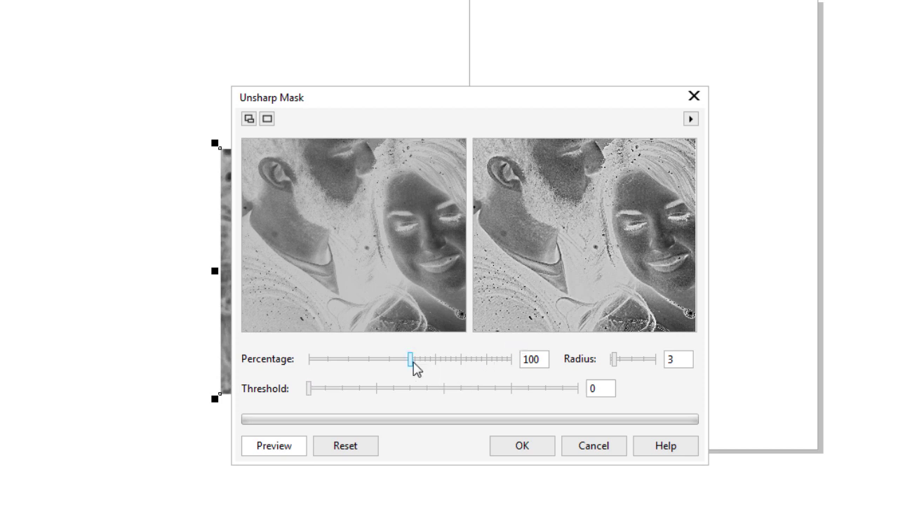
pyautogui.moveTo(409, 363); pyautogui.dragTo(517, 368)
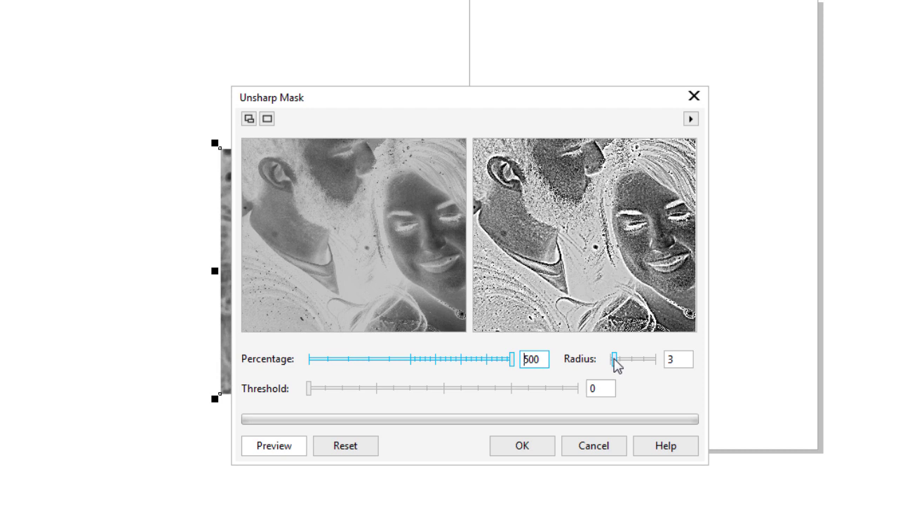
# - Check the woman's face and hair in the preview, and apply the unsharp mask with radius 3 and threshold 0
pyautogui.moveTo(430, 289); pyautogui.dragTo(400, 259)
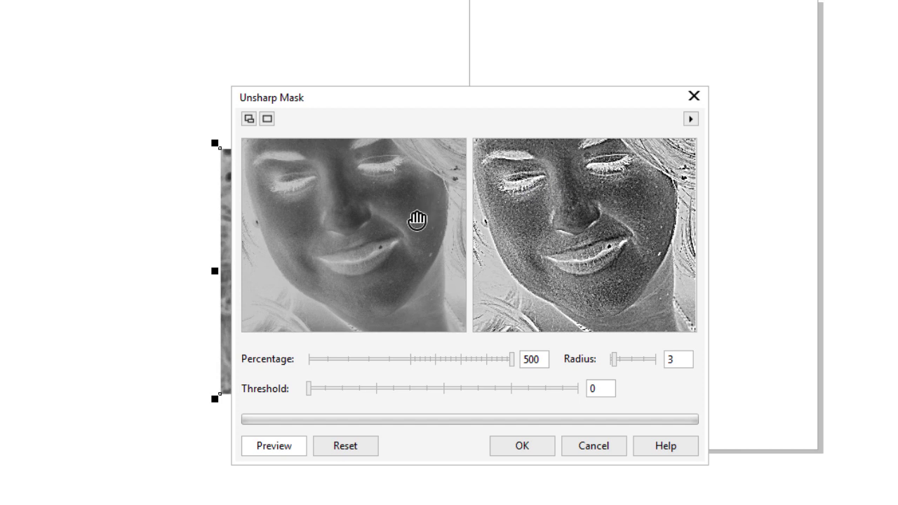
pyautogui.moveTo(431, 206); pyautogui.dragTo(371, 247)
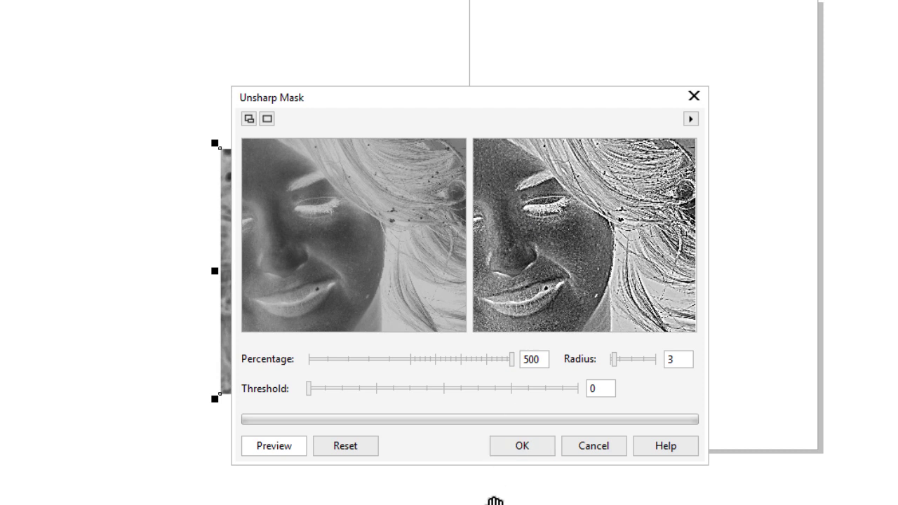
pyautogui.click(523, 448)
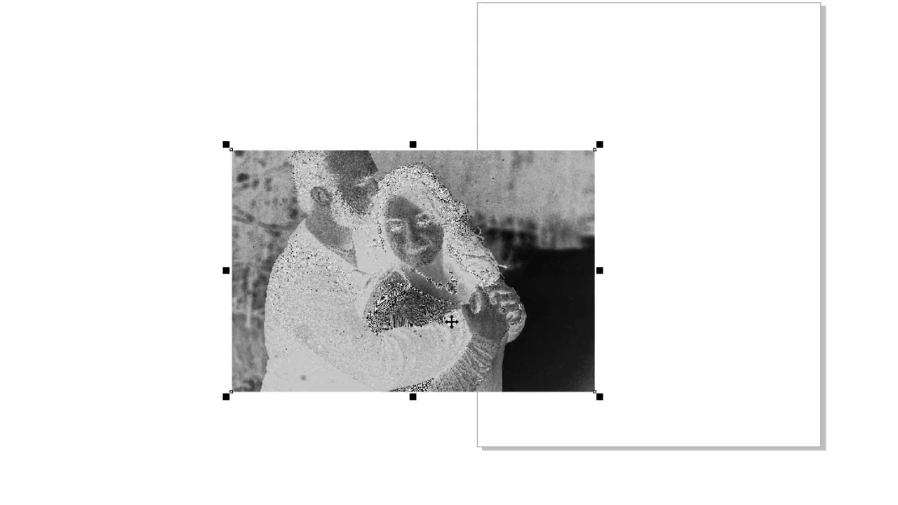
# - Examine the sharpened photo's faces, clothing and hands up close, and return to a view of the whole photo
pyautogui.scroll(3, 534, 306)
pyautogui.scroll(3, 445, 254)
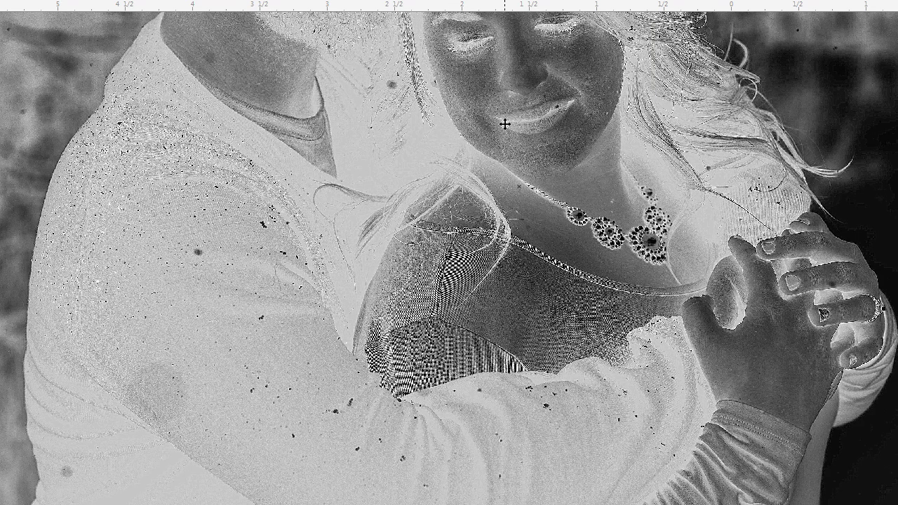
pyautogui.scroll(3, 508, 209)
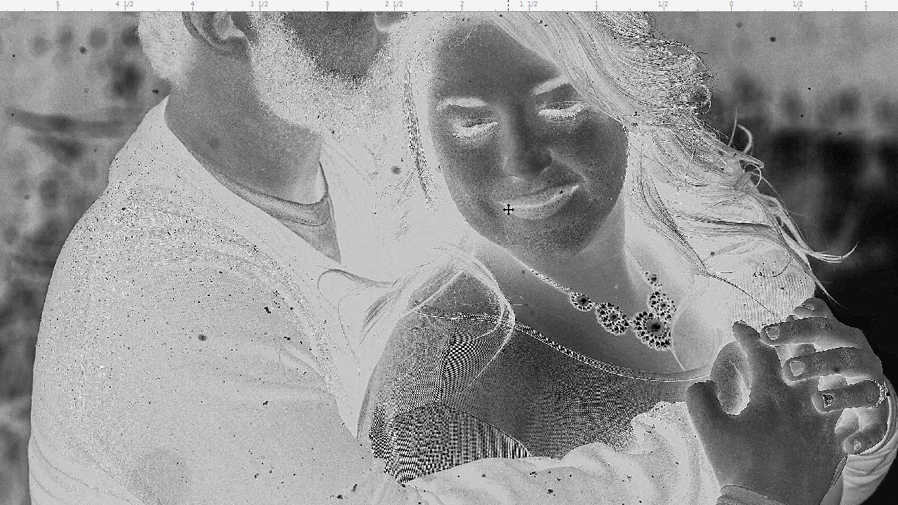
pyautogui.scroll(-3, 508, 209)
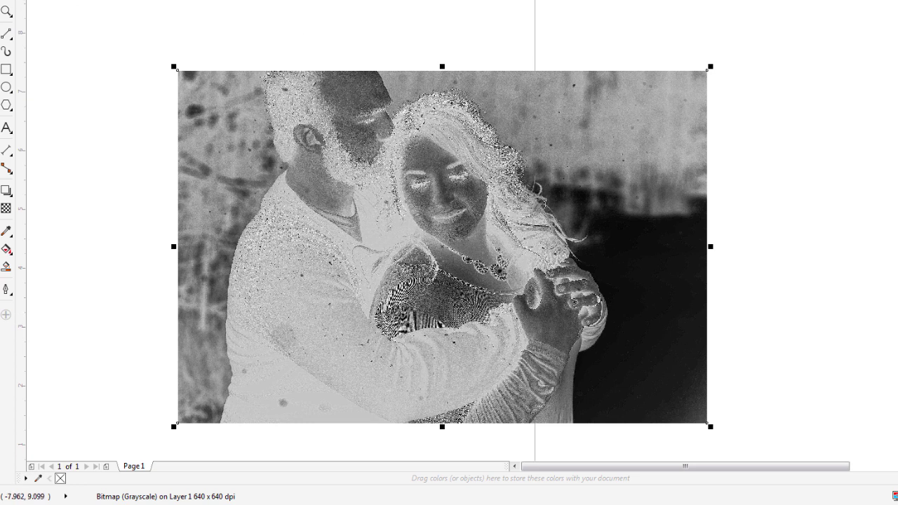
# - Revert the document to its last saved version
pyautogui.hotkey('alt', 'f')
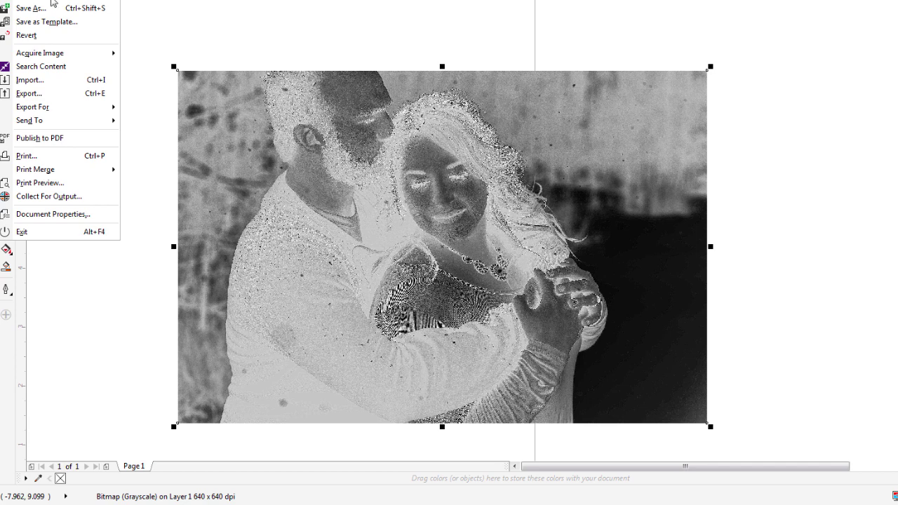
pyautogui.click(43, 35)
pyautogui.click(646, 225)
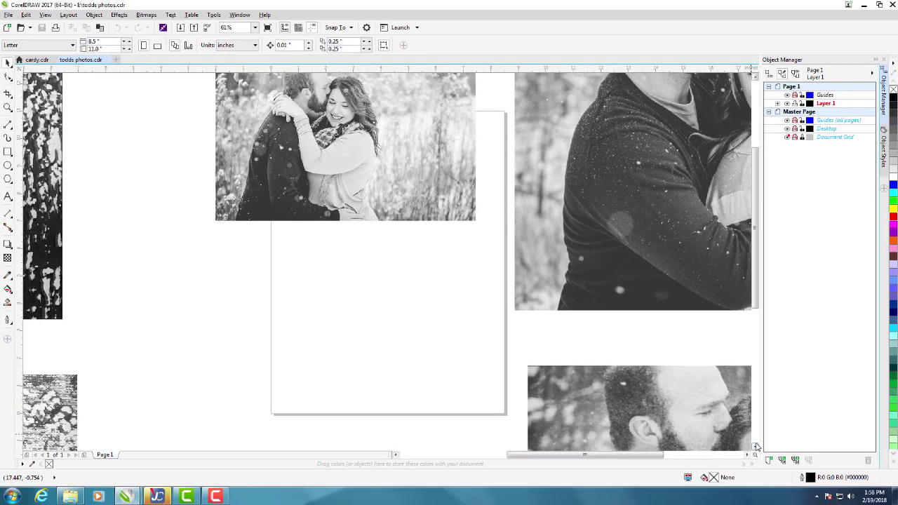
# - Compare the original grayscale snow photo with the engraved version placed below it
pyautogui.scroll(-2, 756, 447)
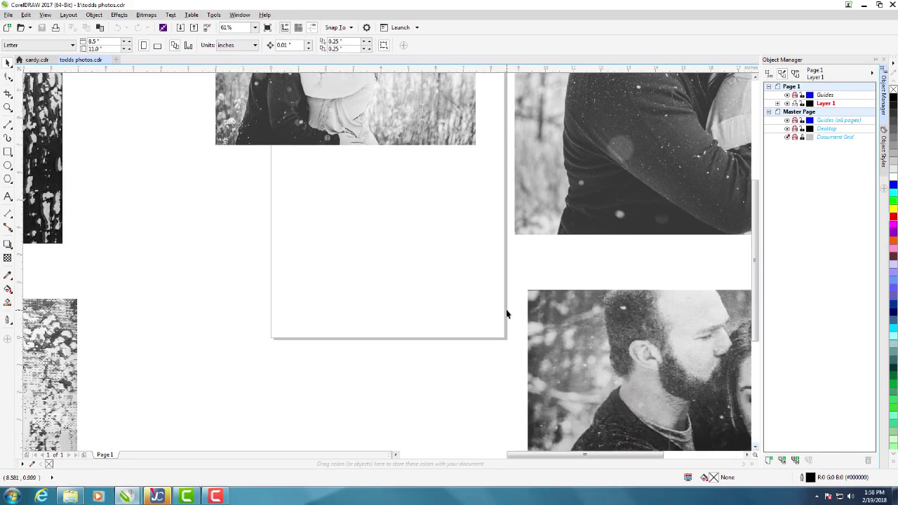
pyautogui.press('h')
pyautogui.moveTo(551, 273); pyautogui.dragTo(190, 263)
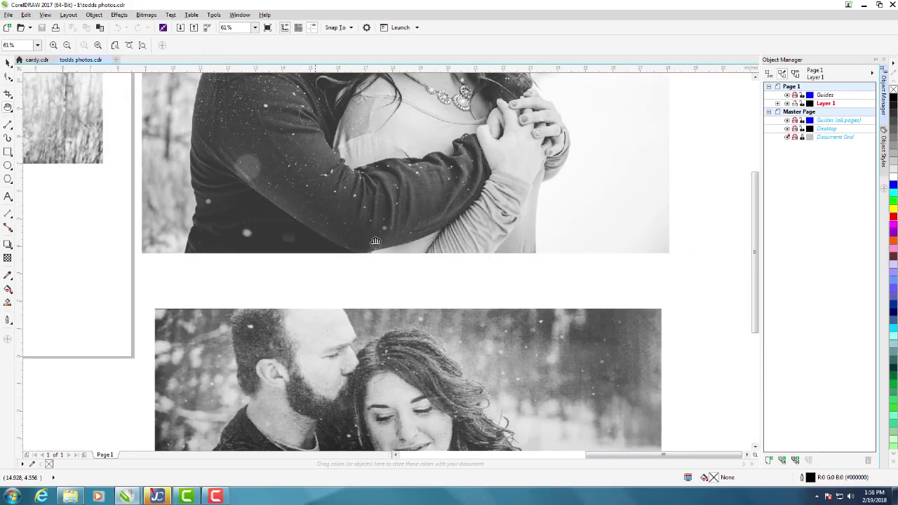
pyautogui.moveTo(755, 212); pyautogui.dragTo(754, 152)
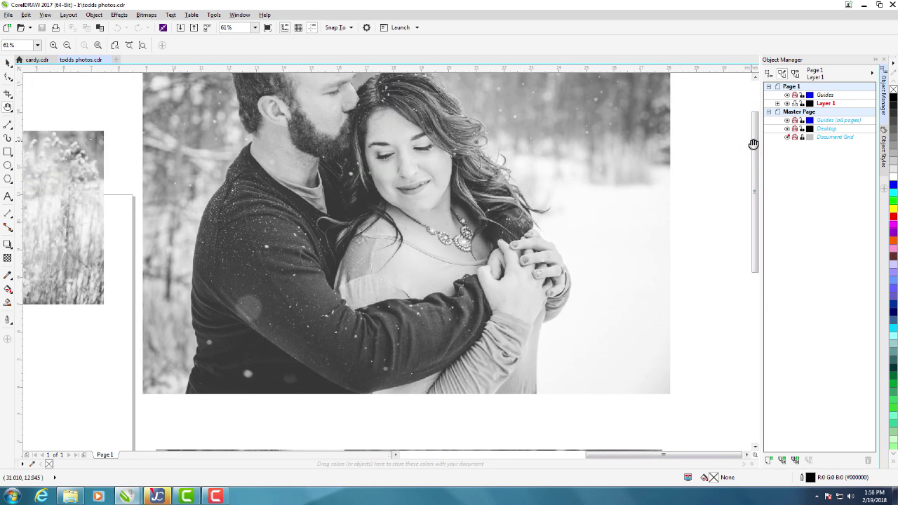
pyautogui.scroll(-5, 756, 359)
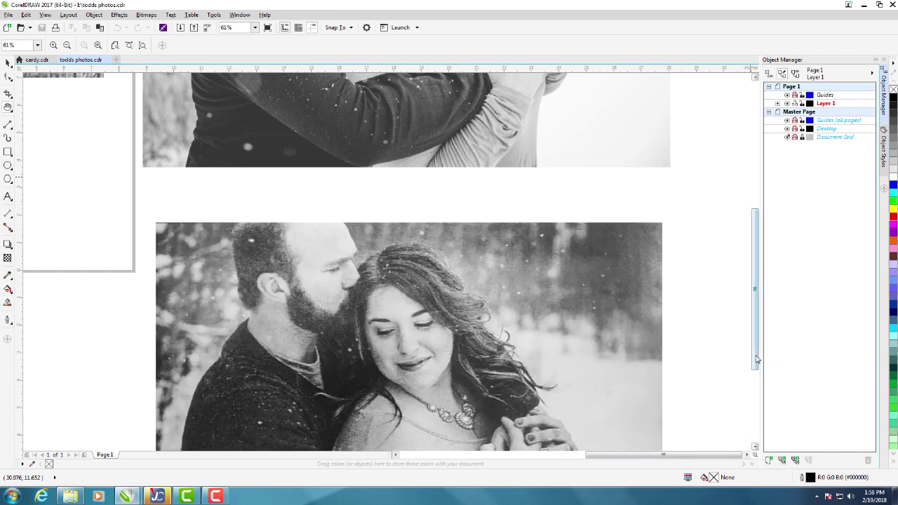
pyautogui.scroll(-2, 758, 359)
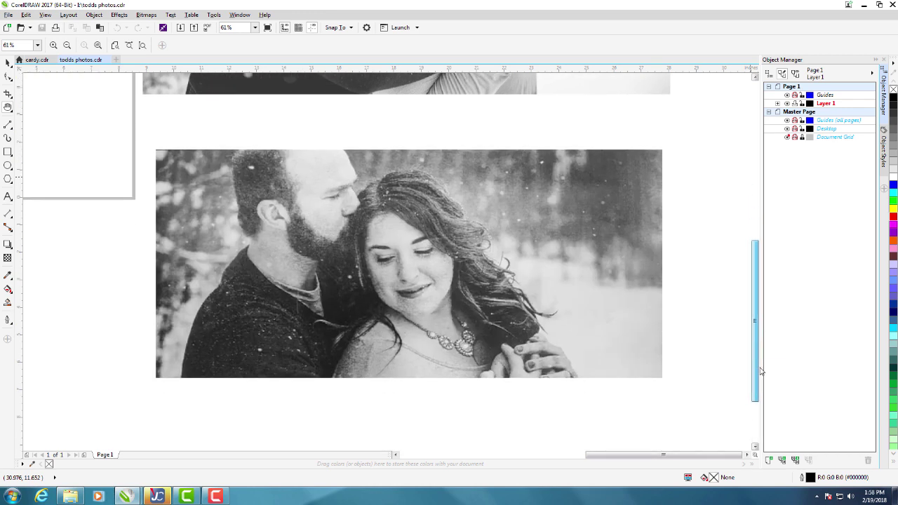
pyautogui.scroll(-1, 754, 377)
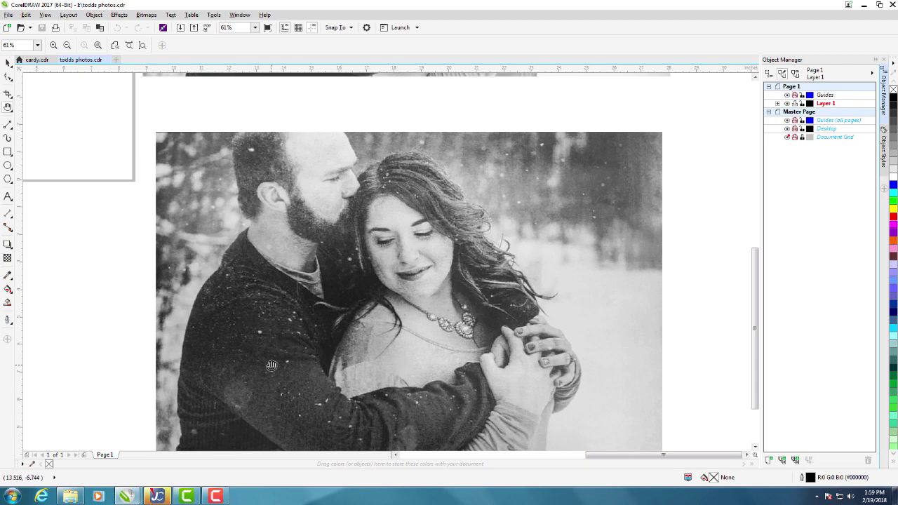
# - Examine the coarse engraving of the couple in the field, and return to the snow photo and its engraving
pyautogui.hscroll(-10, 228, 282)
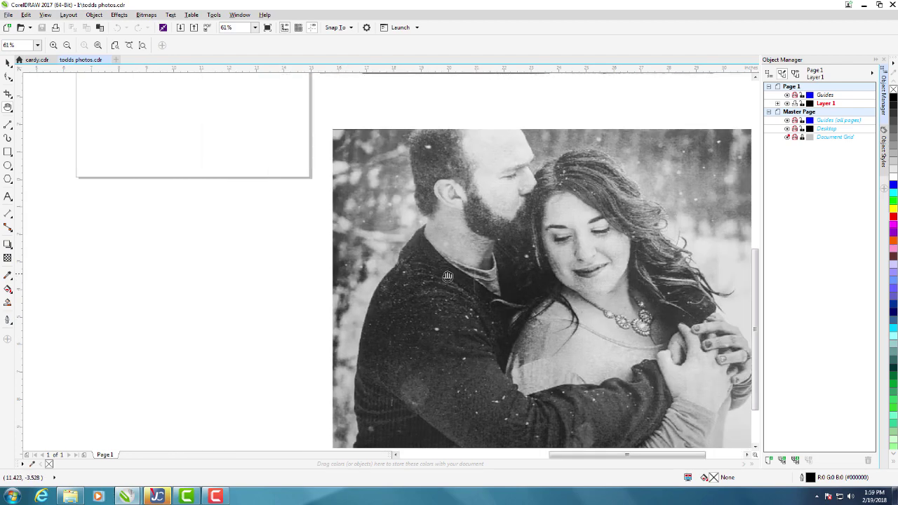
pyautogui.scroll(8, 325, 243)
pyautogui.hscroll(-5, 325, 242)
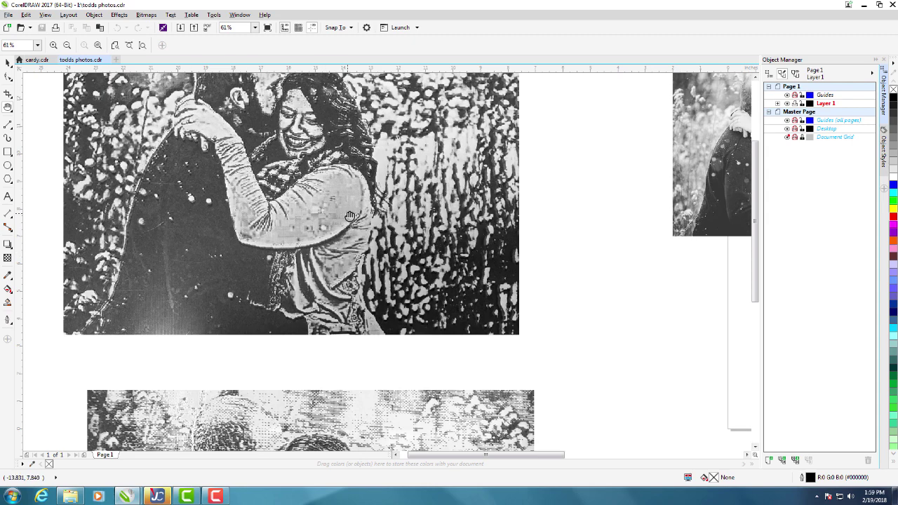
pyautogui.scroll(1, 328, 214)
pyautogui.hscroll(10, 325, 241)
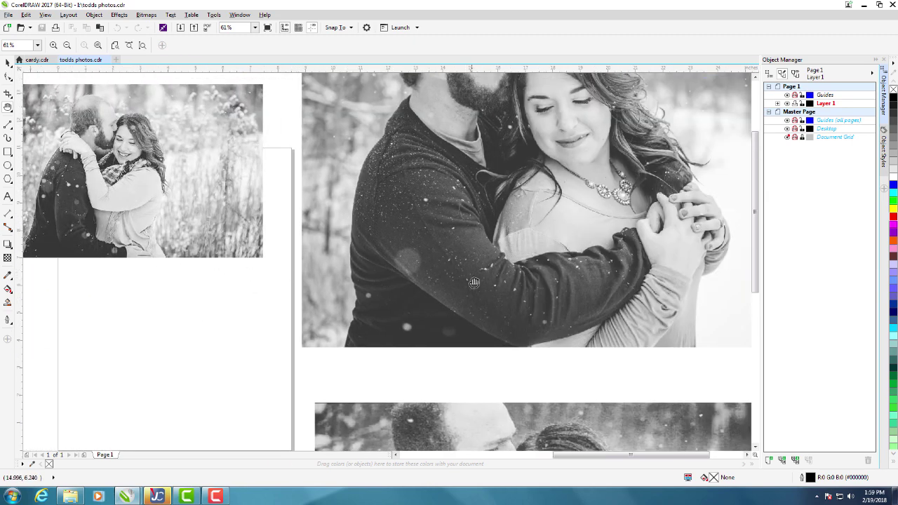
pyautogui.scroll(-5, 460, 240)
pyautogui.hscroll(1, 460, 240)
pyautogui.scroll(-3, 454, 175)
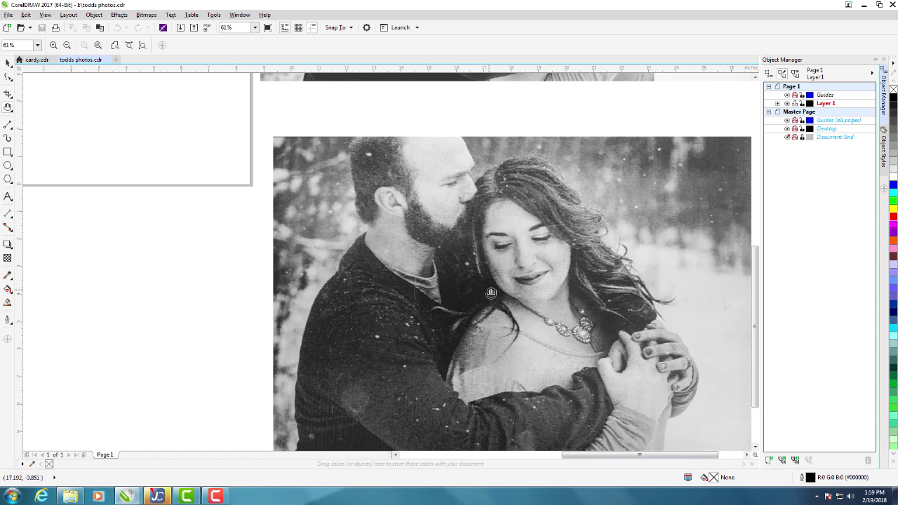
# - Compare the small field photo with its coarse engraving and the larger snow photo, ending on an overview of the photos
pyautogui.scroll(4, 231, 285)
pyautogui.hscroll(-3, 231, 285)
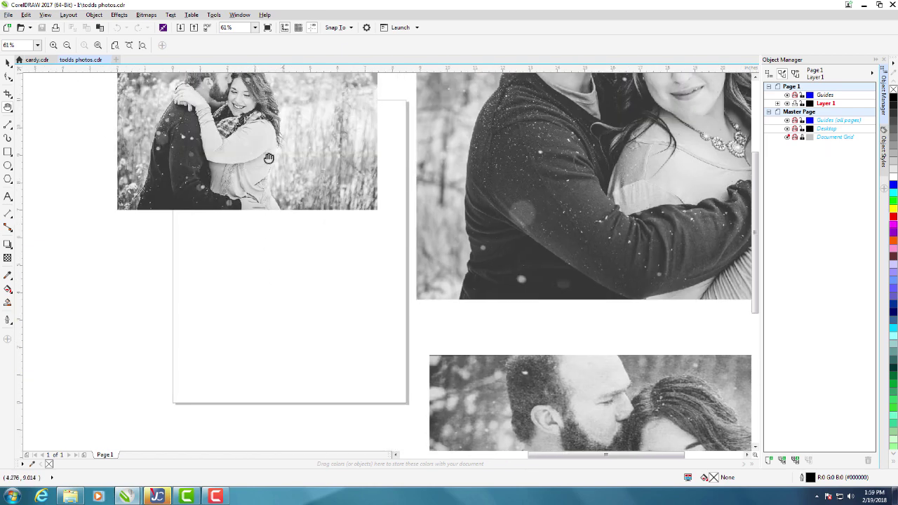
pyautogui.scroll(1, 269, 211)
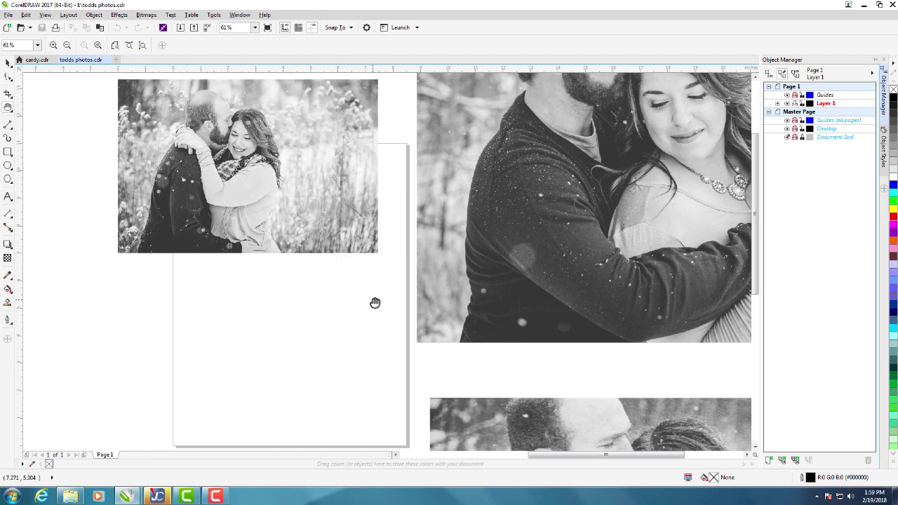
pyautogui.moveTo(164, 265); pyautogui.dragTo(376, 267)
pyautogui.moveTo(134, 199); pyautogui.dragTo(279, 234)
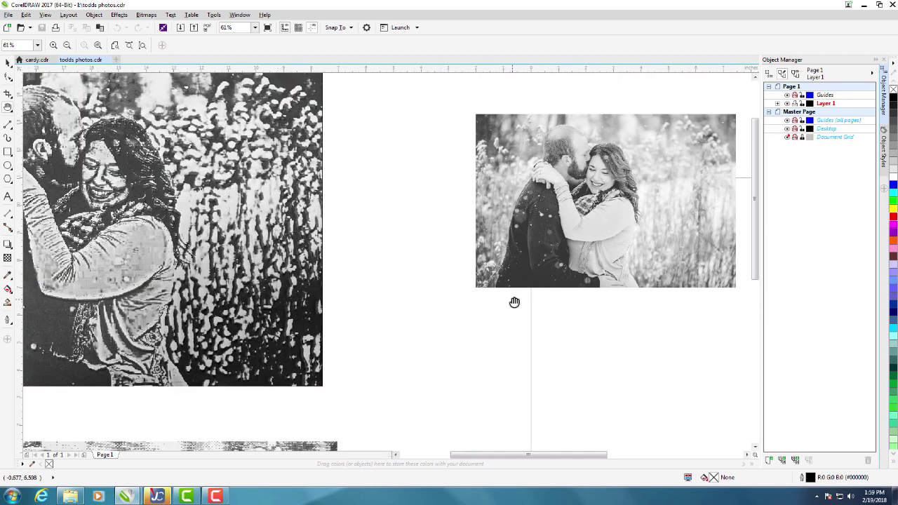
pyautogui.moveTo(513, 300); pyautogui.dragTo(300, 286)
pyautogui.moveTo(481, 269); pyautogui.dragTo(382, 273)
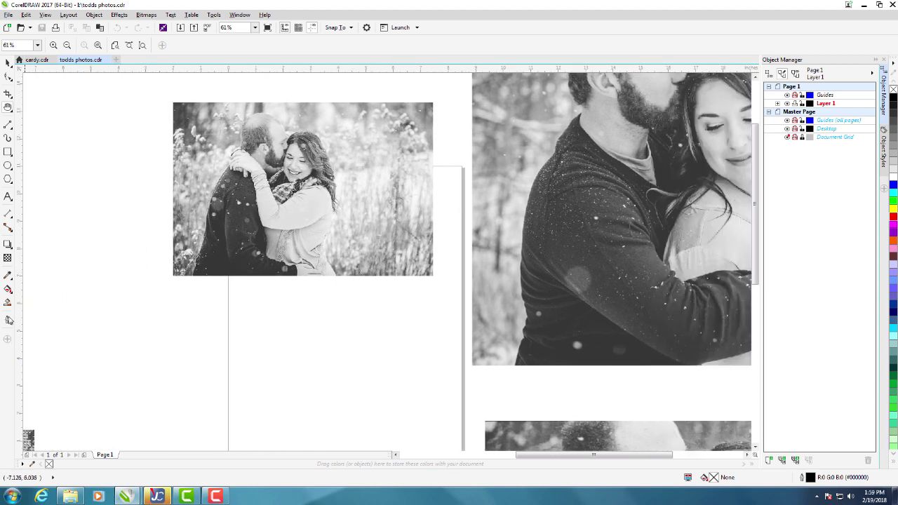
pyautogui.scroll(-3, 236, 320)
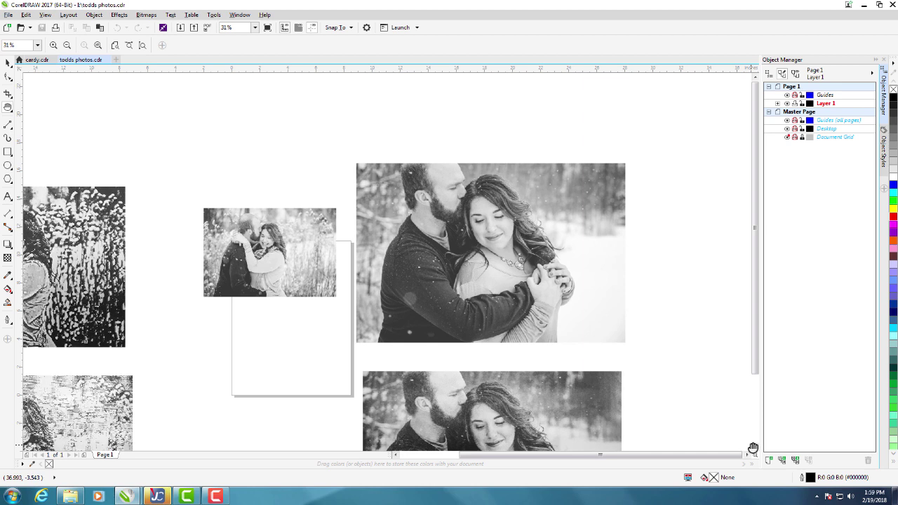
pyautogui.scroll(-2, 728, 429)
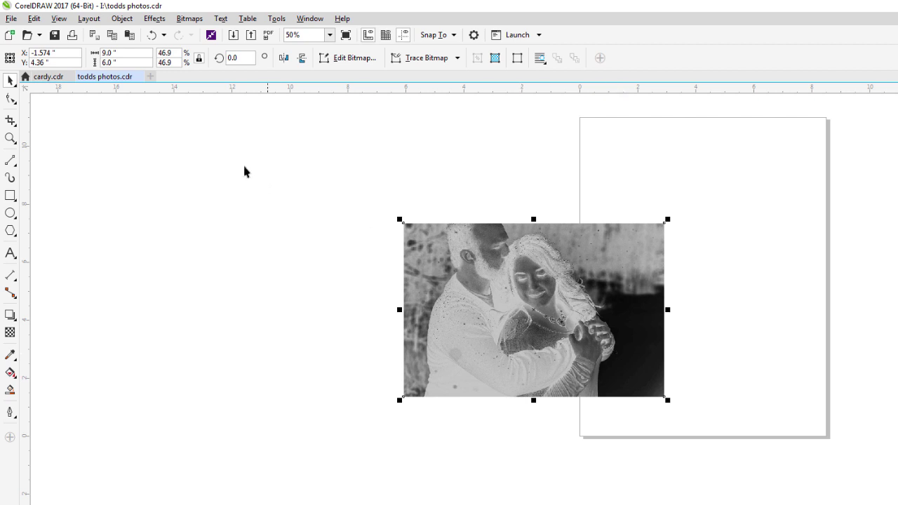
# - Open the Trotec Engraver's print preferences for the document, and set the job size to 9 by 6 inches and the resolution to 600 dpi
pyautogui.click(15, 21)
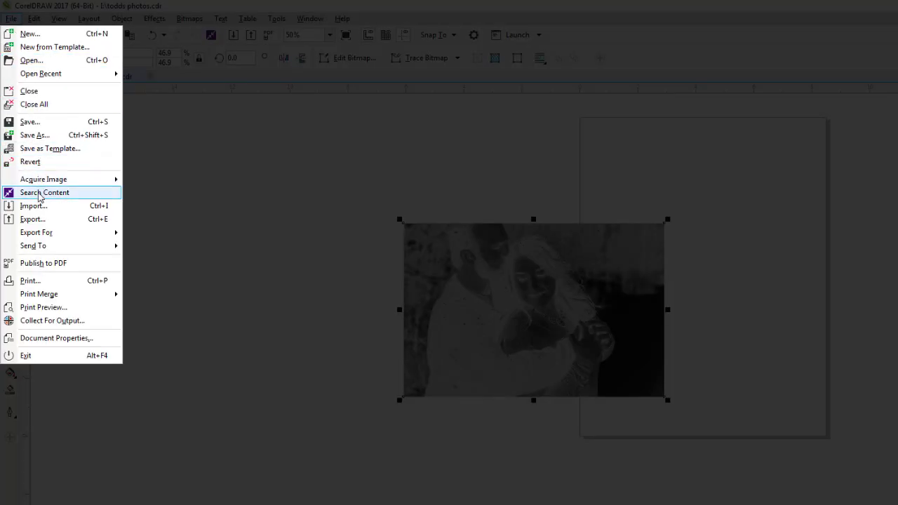
pyautogui.click(68, 282)
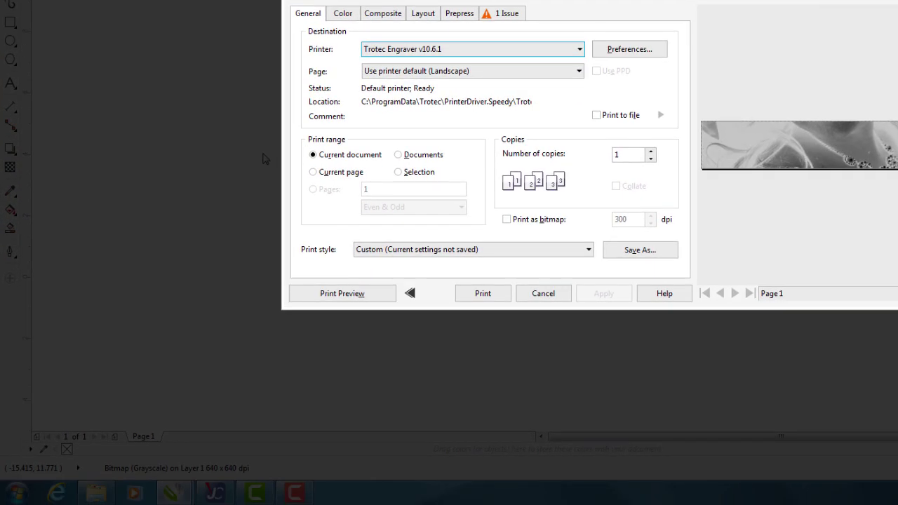
pyautogui.click(650, 53)
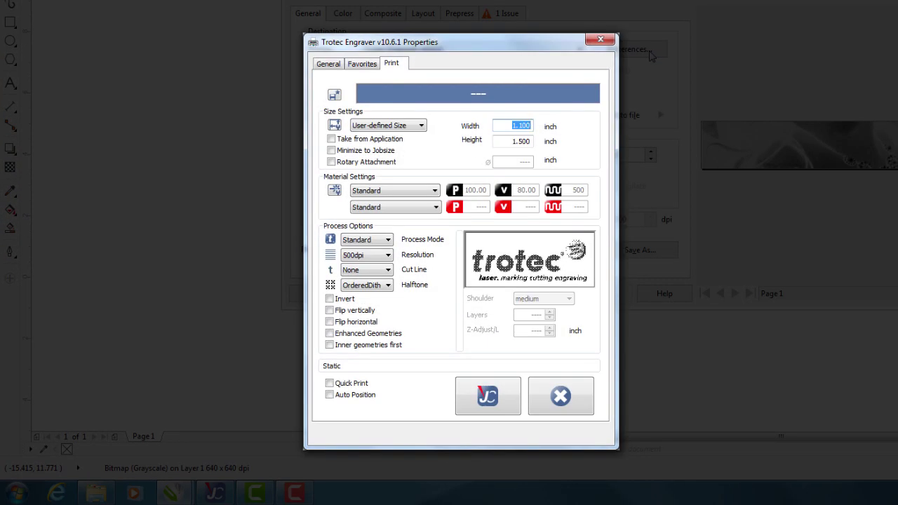
pyautogui.write('9')
pyautogui.press('Tab')
pyautogui.write('6')
pyautogui.press('Tab')
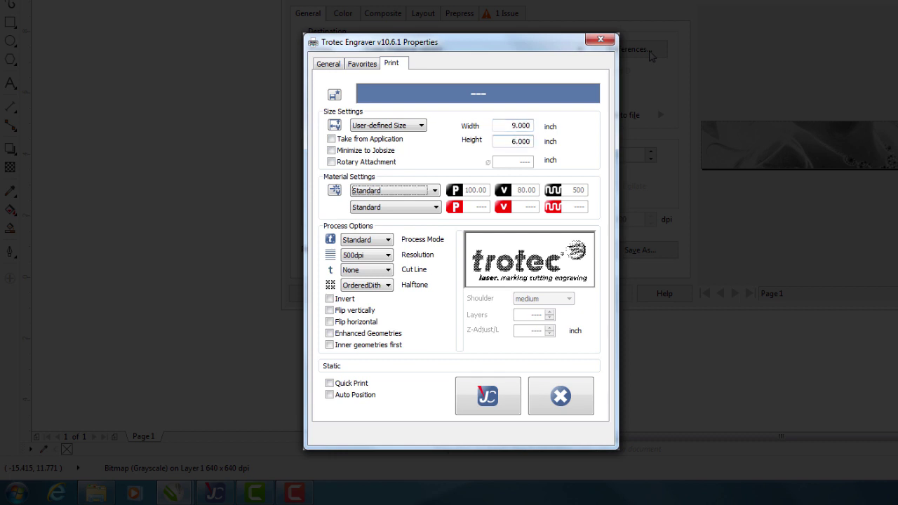
pyautogui.click(367, 256)
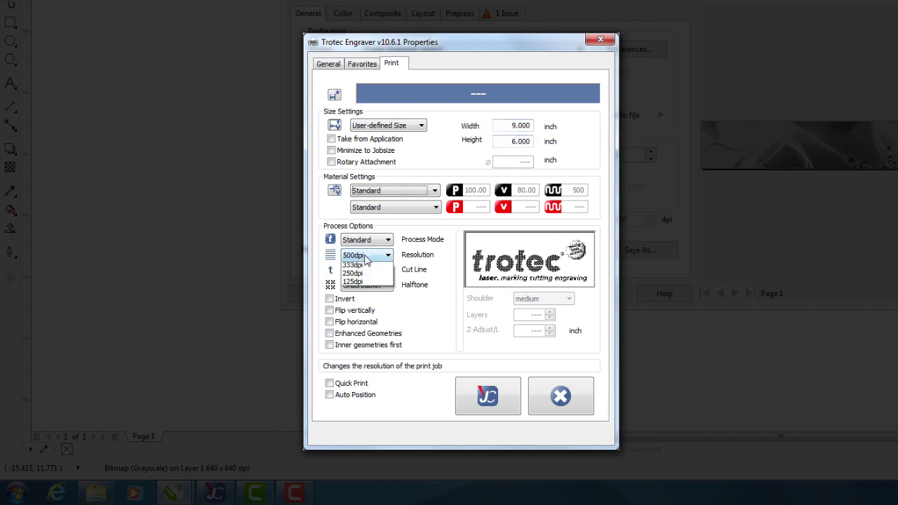
pyautogui.click(361, 275)
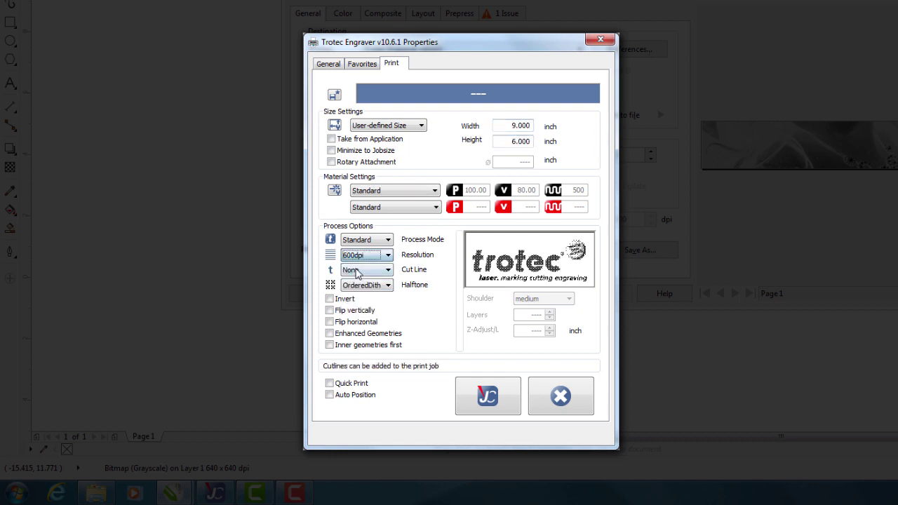
# - Set the Standard material's black engraving to power 45, speed 100 and automatic PPI, and apply the material settings
pyautogui.click(334, 191)
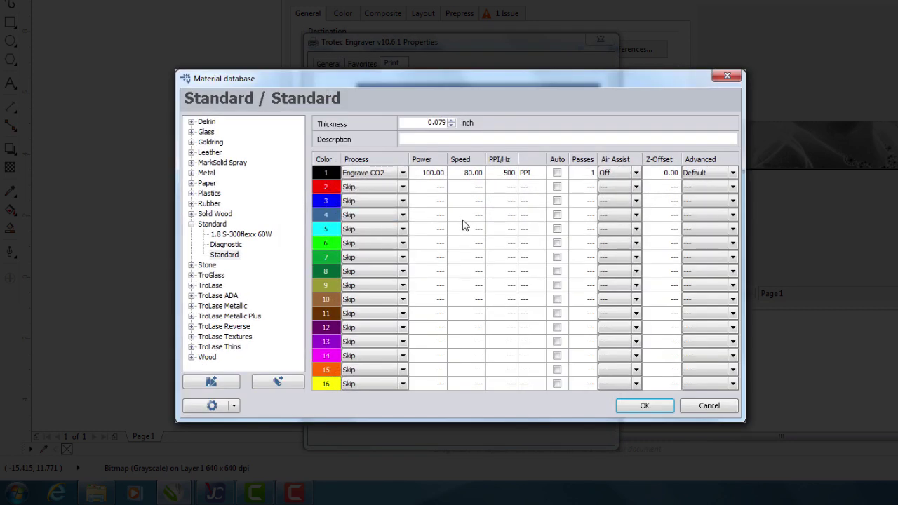
pyautogui.click(431, 176)
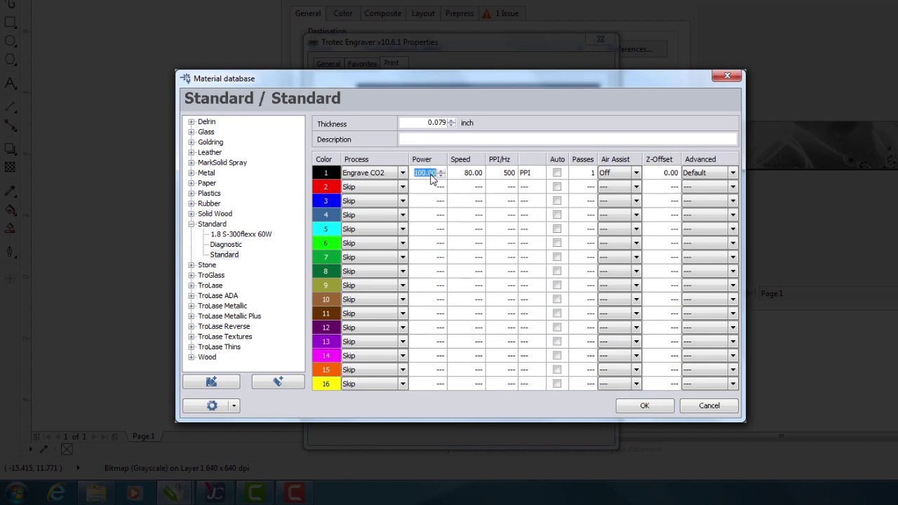
pyautogui.write('45')
pyautogui.press('Tab')
pyautogui.write('100')
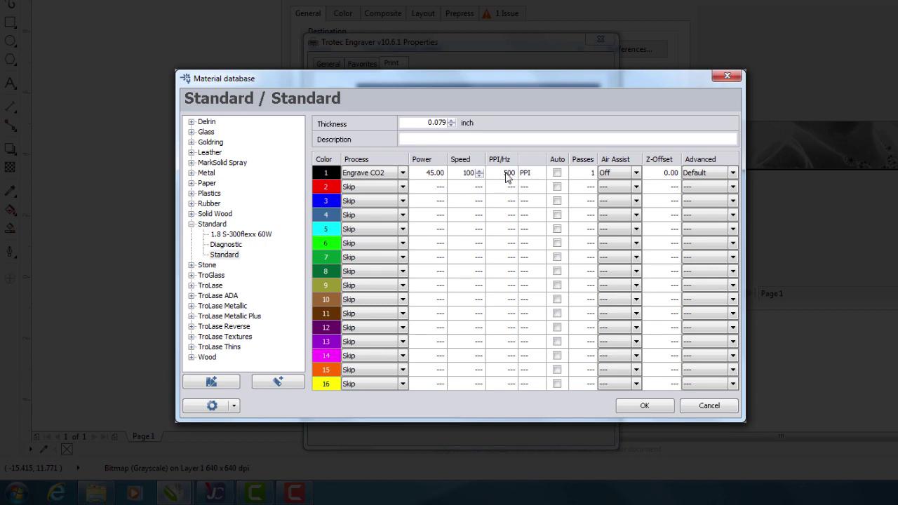
pyautogui.click(556, 173)
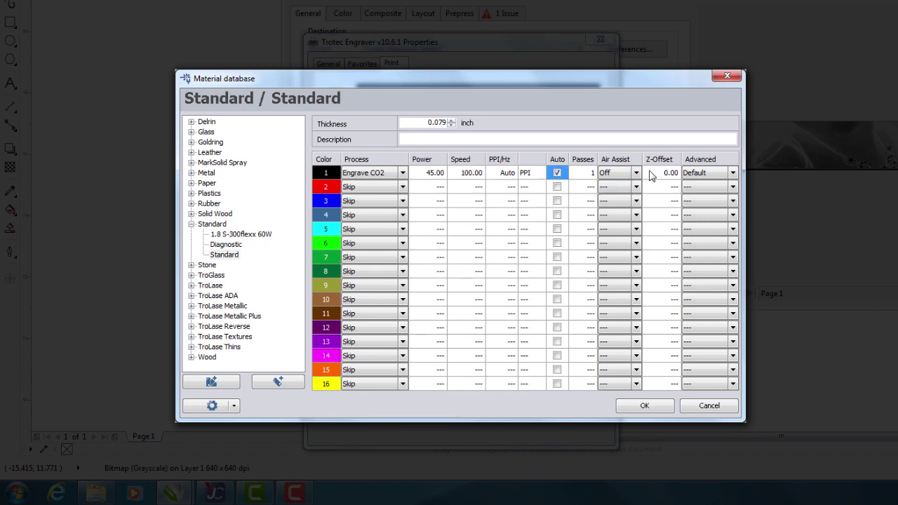
pyautogui.click(643, 410)
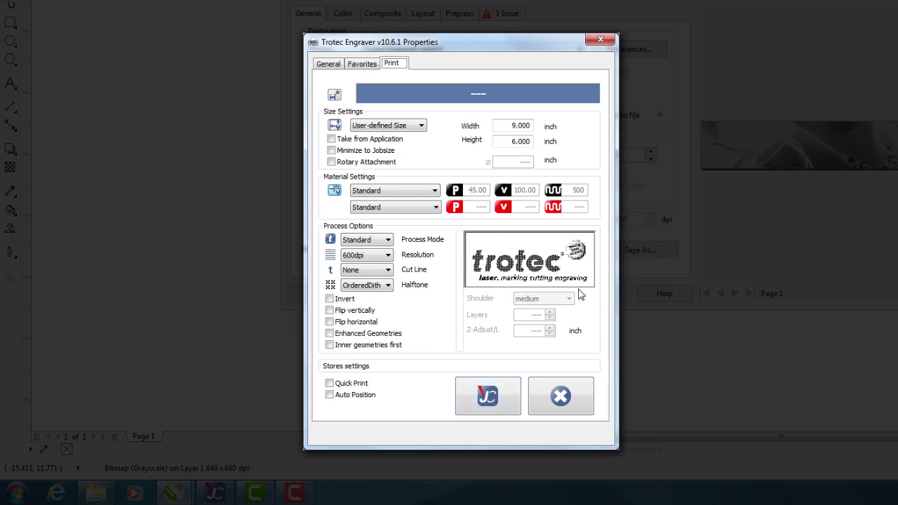
# - Reopen the Standard material's settings and show the advanced options for the black engraving process
pyautogui.click(334, 191)
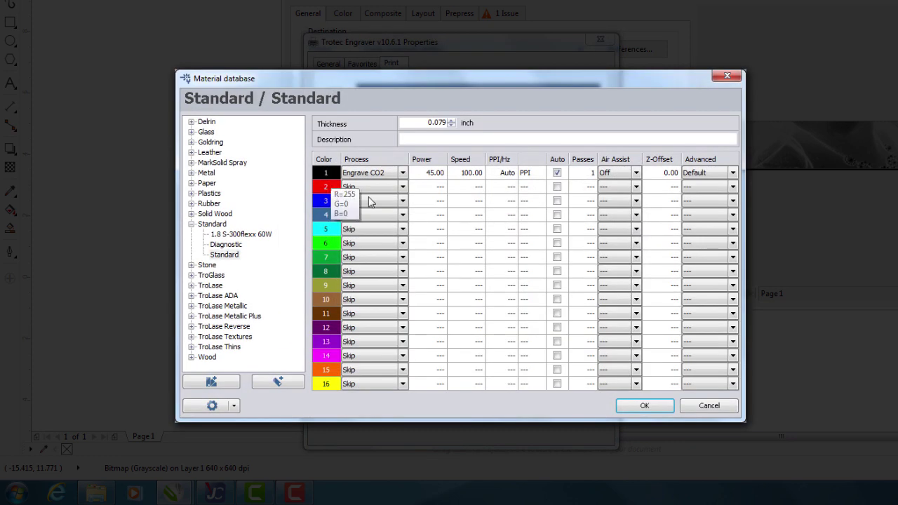
pyautogui.click(734, 175)
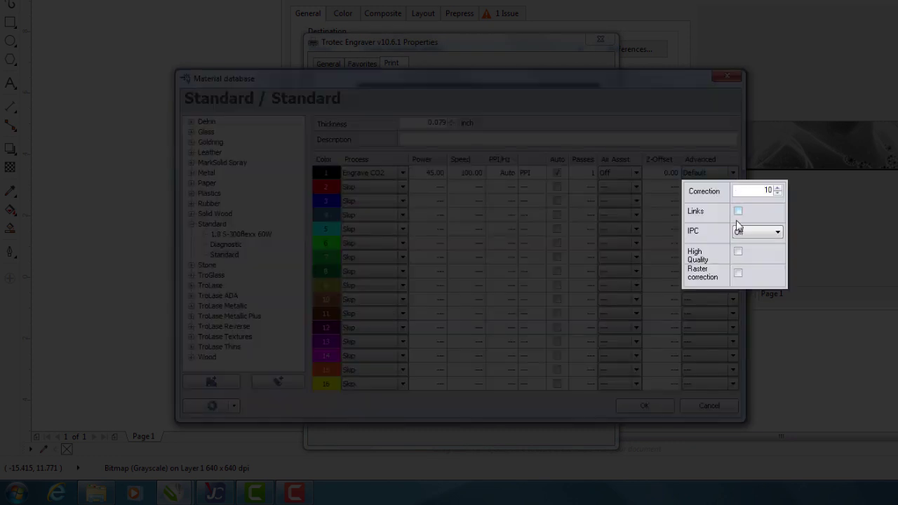